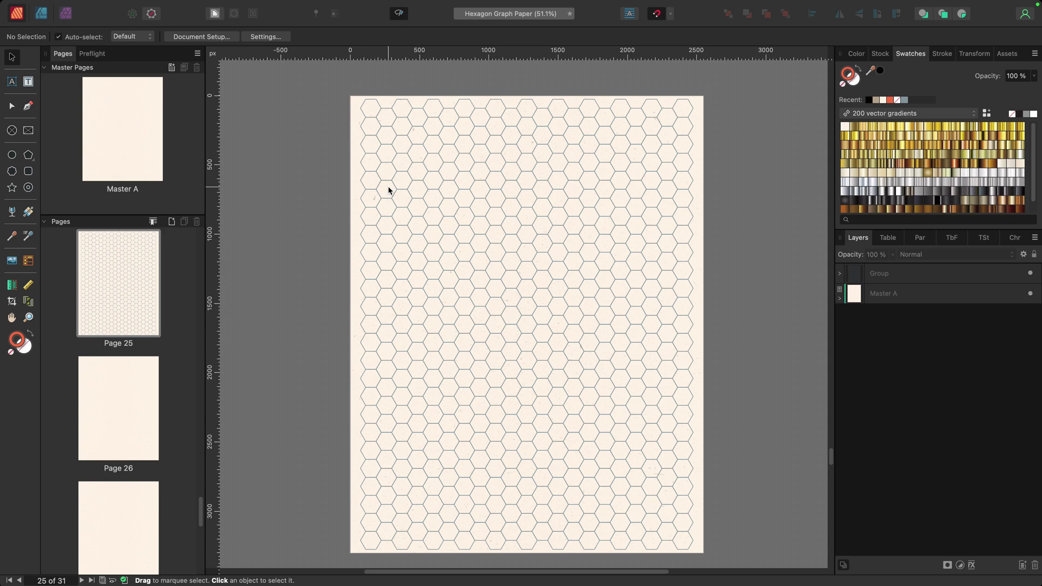
# Step: On Page 26, create a 150×150 px six-sided polygon with the Polygon Tool
pyautogui.click(132, 396)
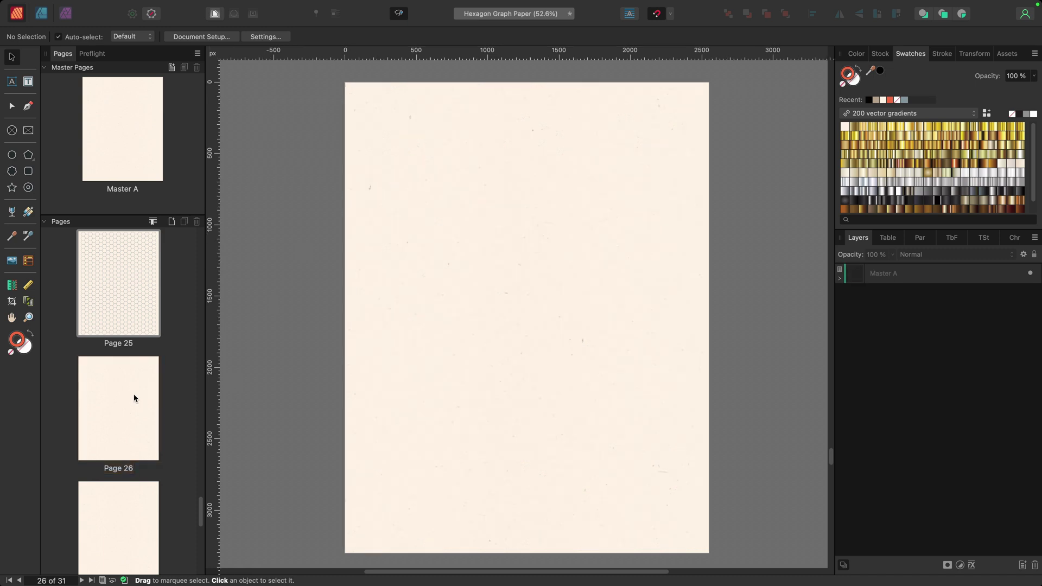
pyautogui.click(28, 156)
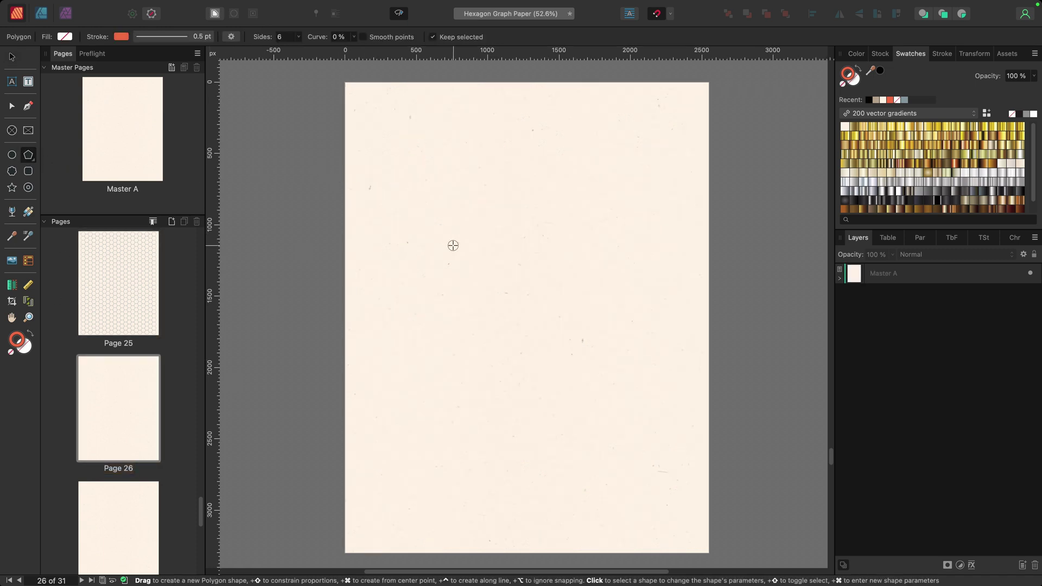
pyautogui.click(453, 246)
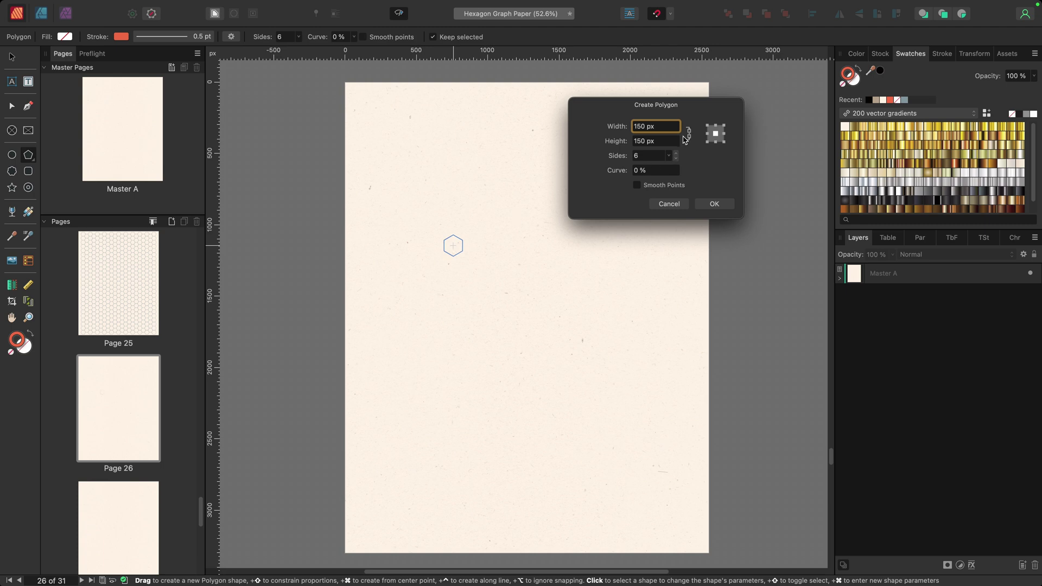
pyautogui.click(712, 204)
pyautogui.keyDown('super'); pyautogui.click(537, 221); pyautogui.keyUp('super')
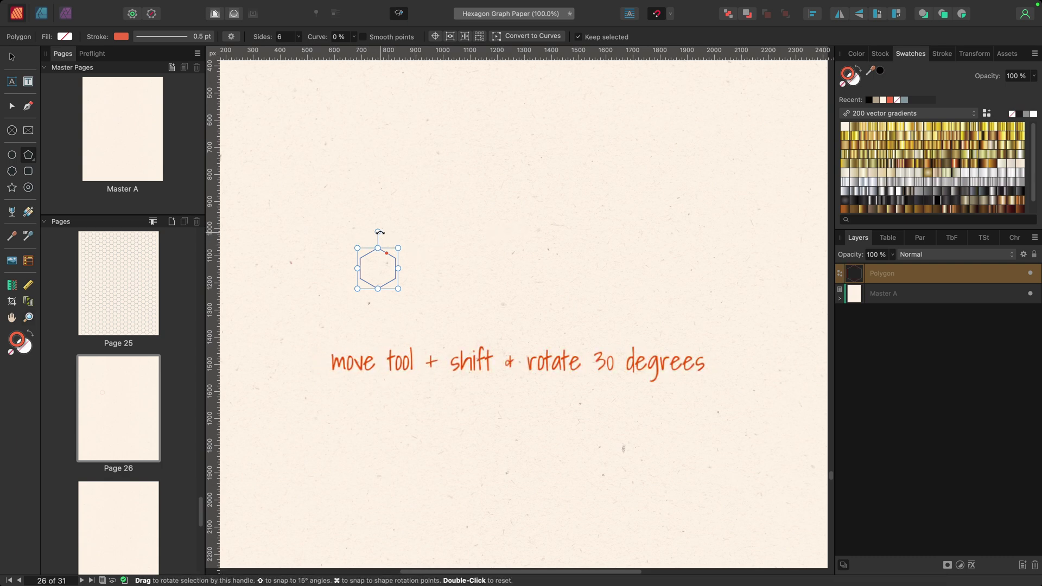
# Step: Rotate the hexagon 30° so it is flat-topped and reset its bounding box to upright
pyautogui.moveTo(380, 232); pyautogui.dragTo(396, 236)
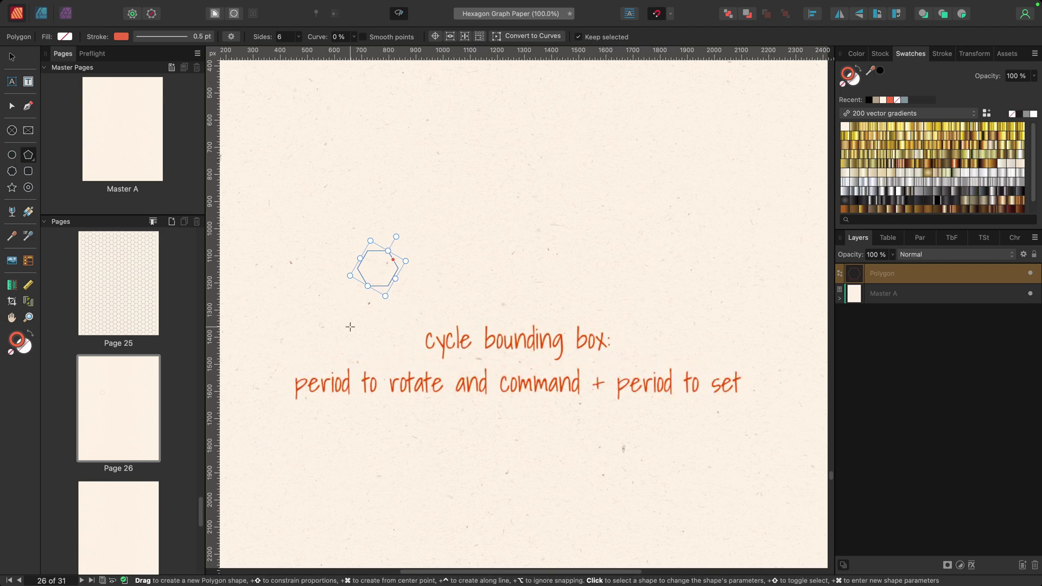
pyautogui.hotkey('ctrl', '.')
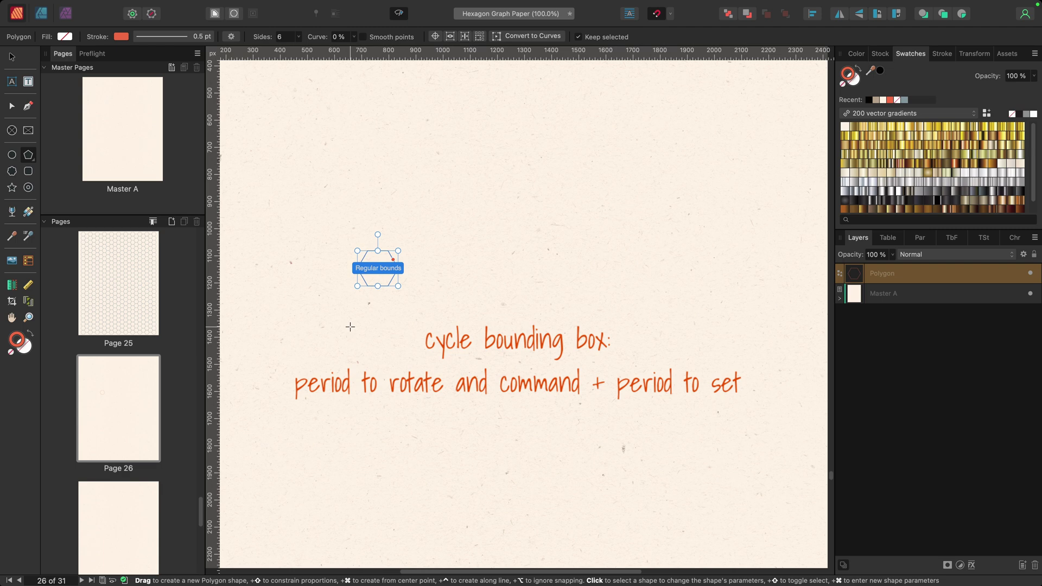
pyautogui.press('.')
pyautogui.hotkey('ctrl', '.')
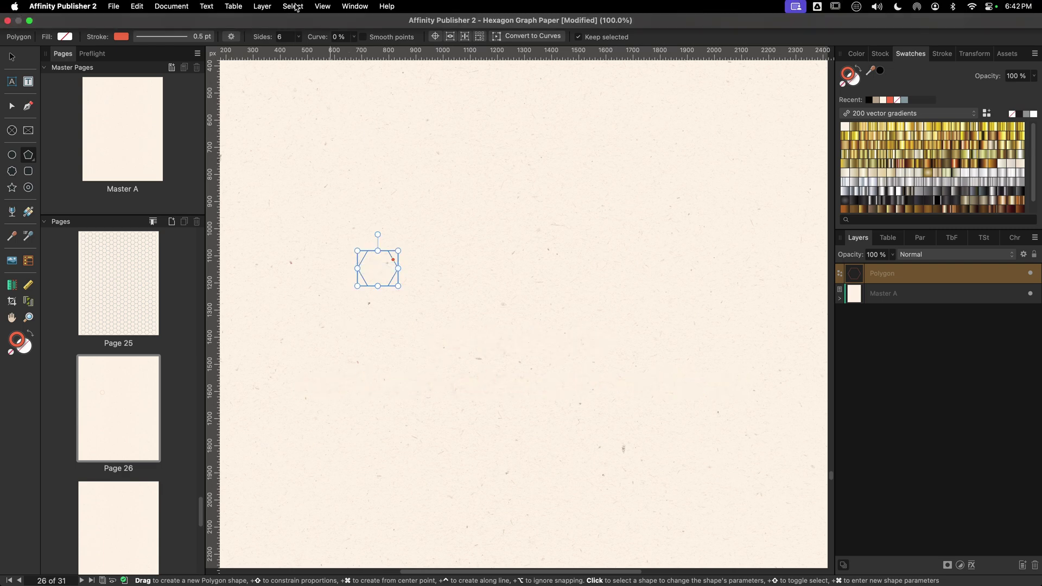
pyautogui.click(288, 5)
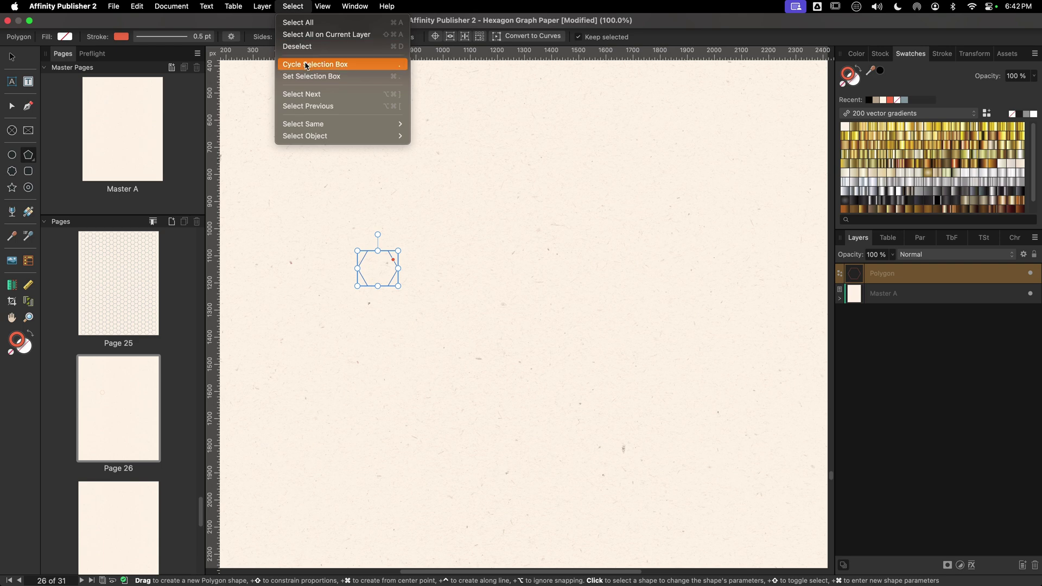
pyautogui.click(300, 186)
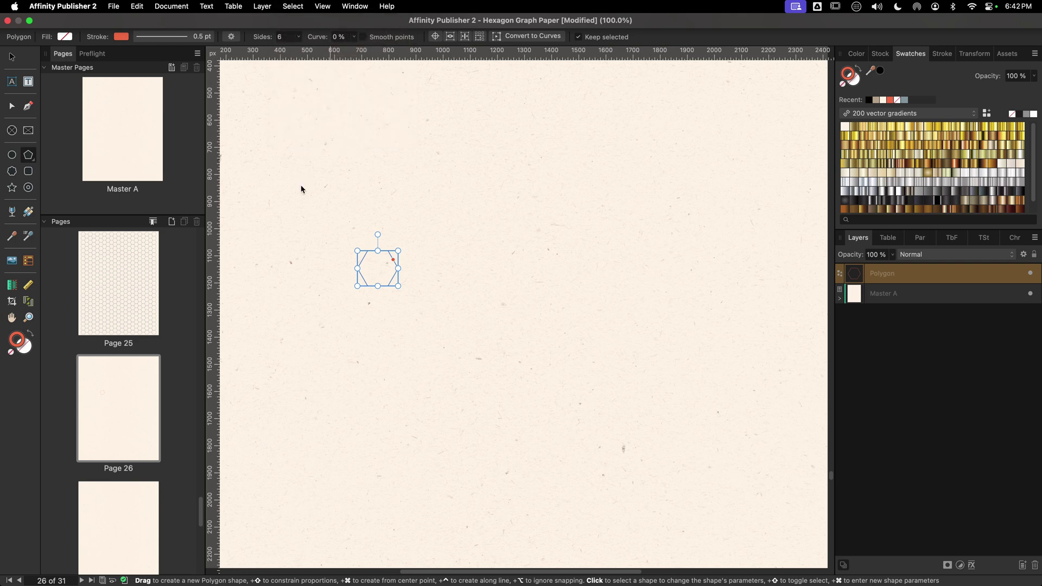
# Step: Duplicate the hexagon and snap the copy down-right against the original's slanted edge
pyautogui.press('super+j')
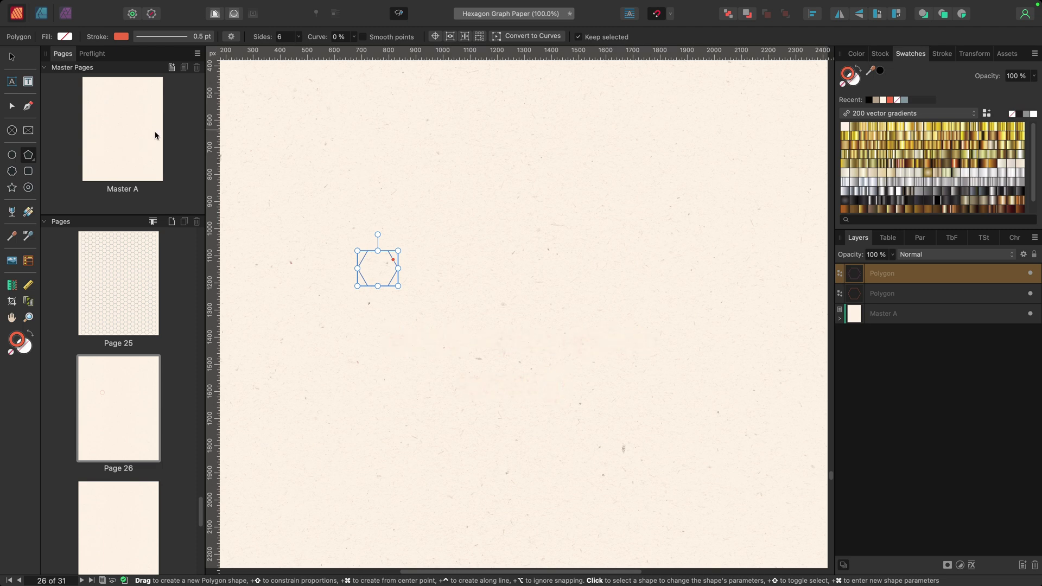
pyautogui.press('v')
pyautogui.moveTo(376, 272); pyautogui.dragTo(384, 305)
pyautogui.press('super+z')
pyautogui.press('super+z')
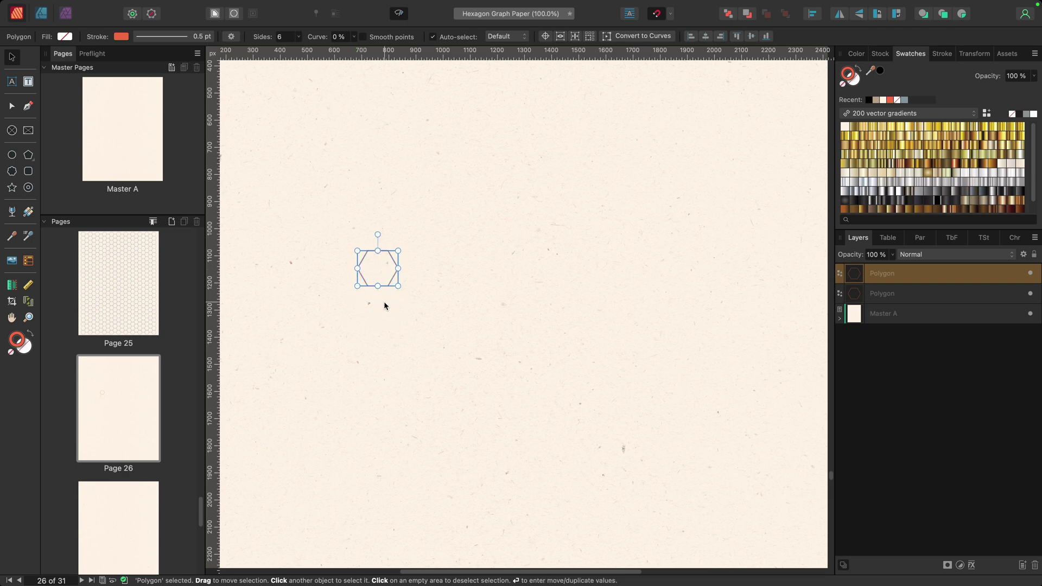
pyautogui.moveTo(375, 265); pyautogui.dragTo(526, 244)
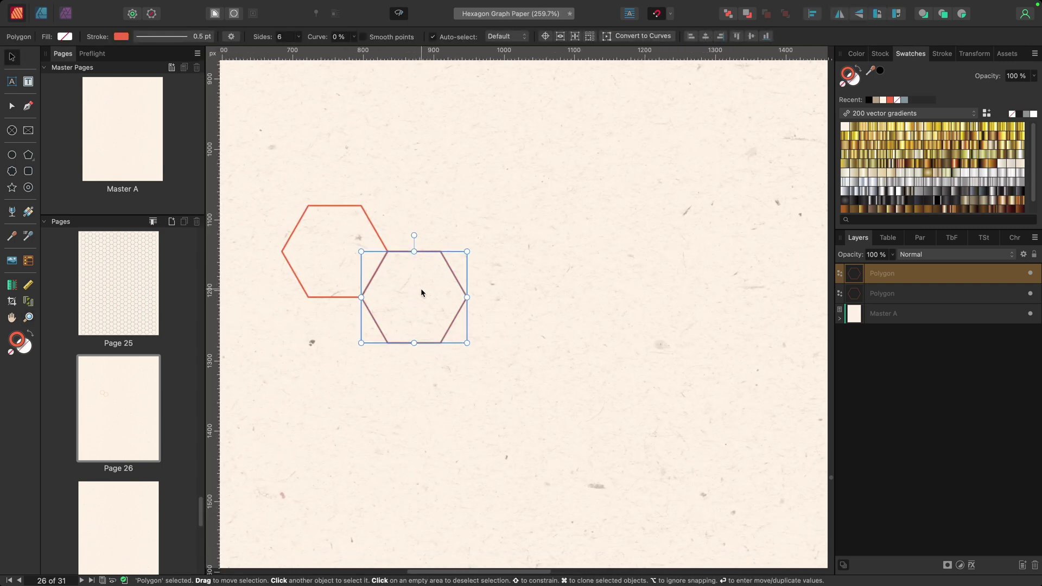
pyautogui.moveTo(421, 292)
pyautogui.mouseDown()
pyautogui.moveTo(409, 286)
pyautogui.moveTo(421, 290)
pyautogui.mouseUp()
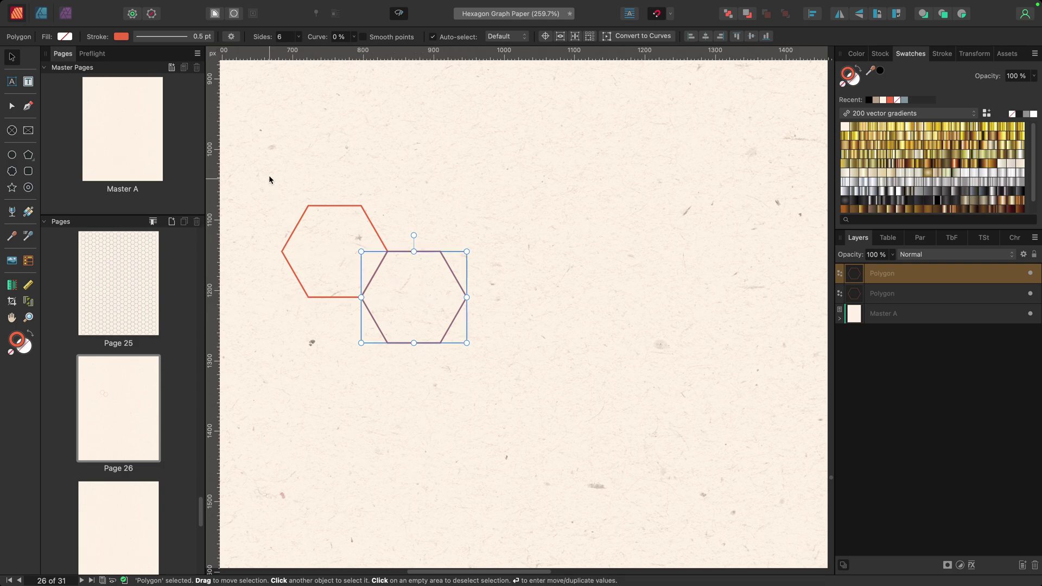
# Step: Zoom in on both hexagons to confirm the shared edge overlaps, then fit the page
pyautogui.moveTo(263, 166); pyautogui.dragTo(564, 391)
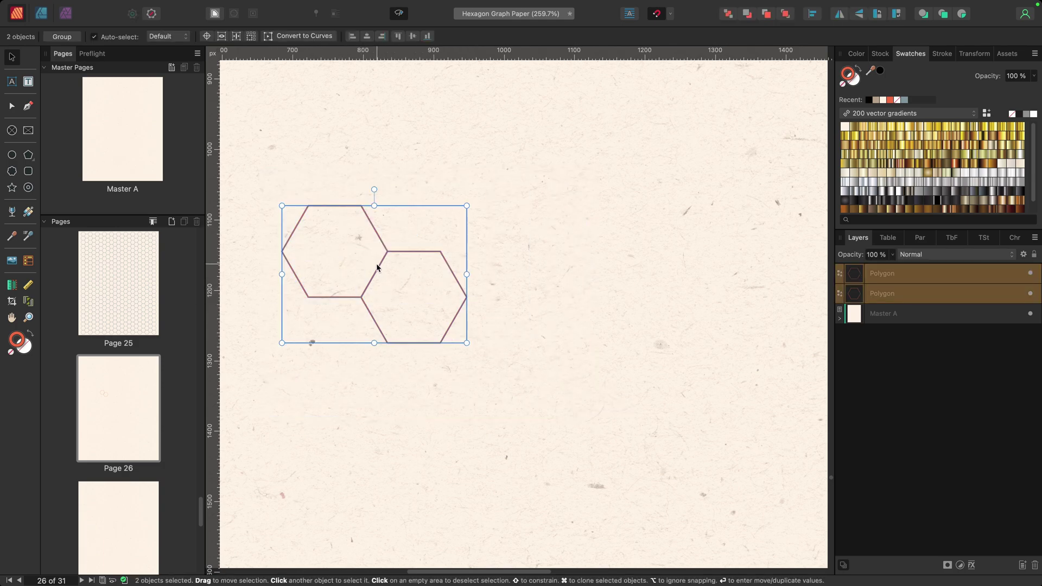
pyautogui.press('z')
pyautogui.moveTo(377, 267); pyautogui.dragTo(694, 200)
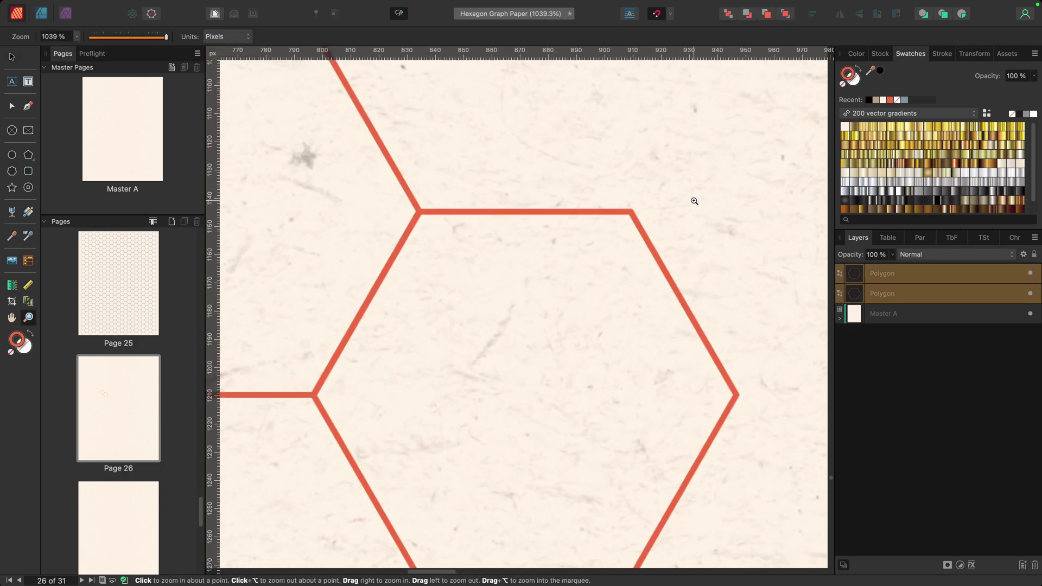
pyautogui.moveTo(564, 260); pyautogui.dragTo(595, 249)
pyautogui.press('v')
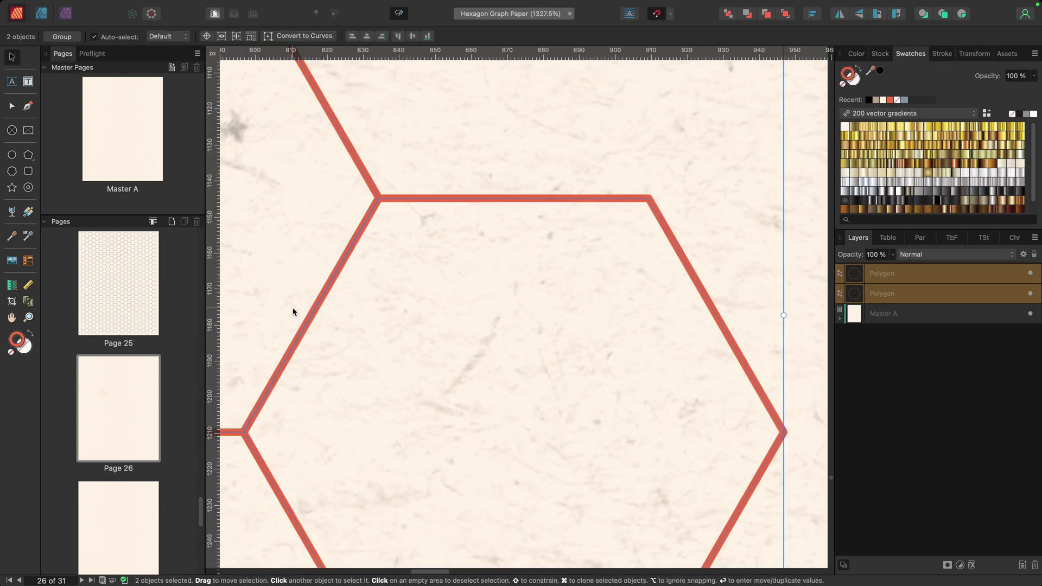
pyautogui.press('z')
pyautogui.moveTo(293, 312); pyautogui.dragTo(660, 216)
pyautogui.press('v')
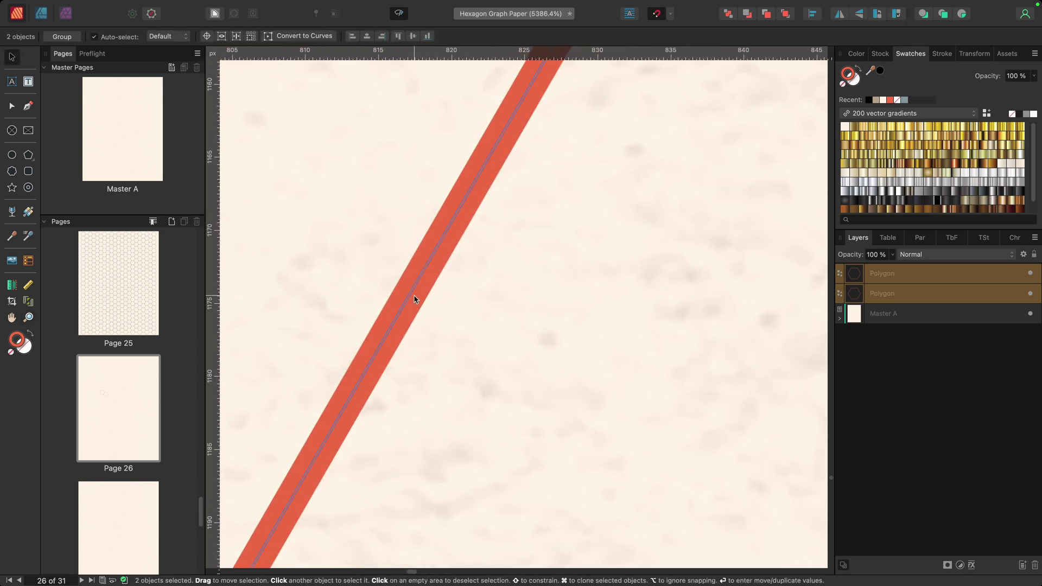
pyautogui.press('super+0')
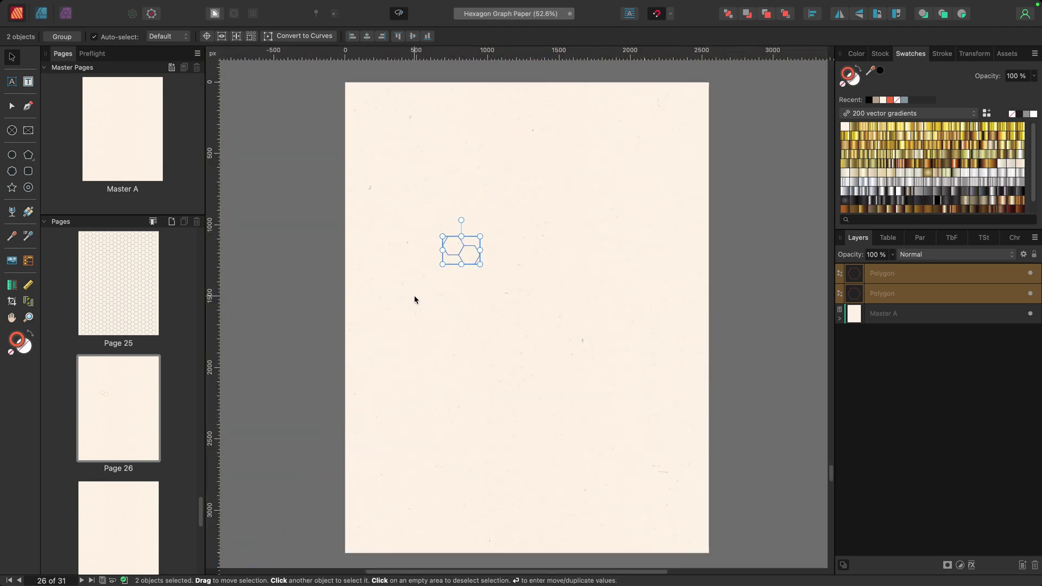
# Step: Move the right hexagon away and draw a straight line along the left hexagon's edge
pyautogui.click(451, 308)
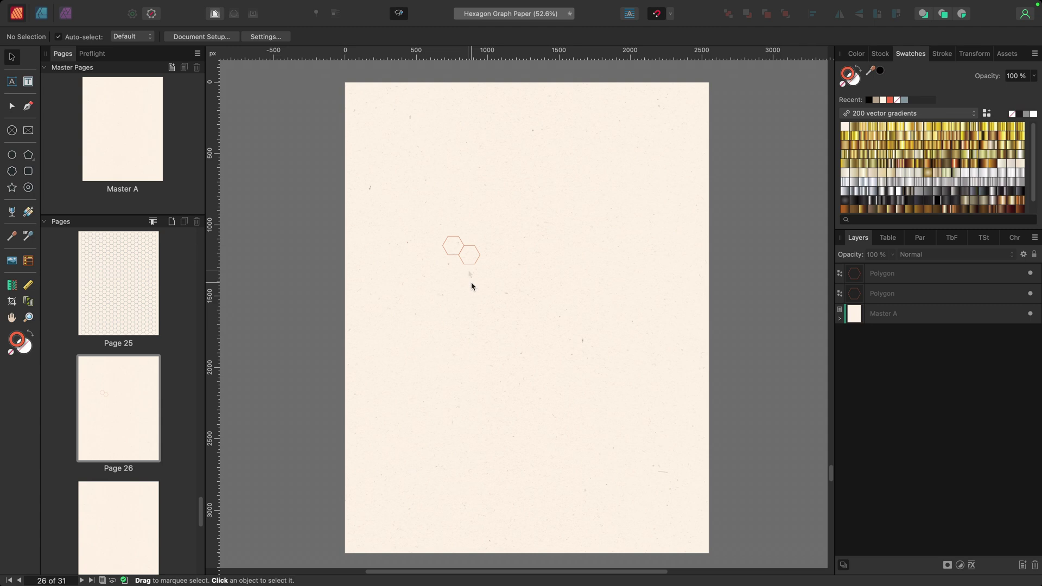
pyautogui.moveTo(470, 286); pyautogui.dragTo(530, 267)
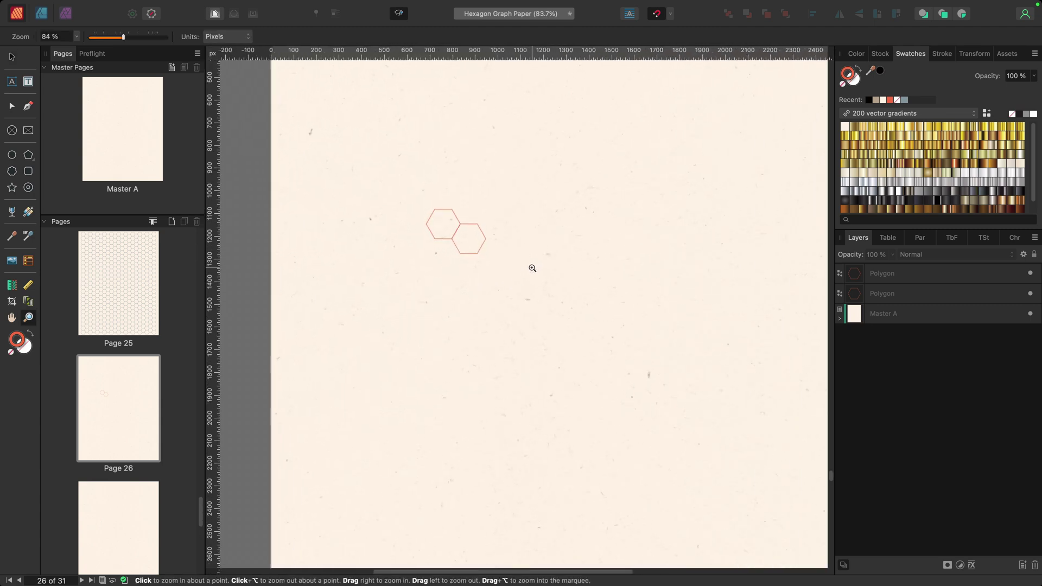
pyautogui.click(464, 255)
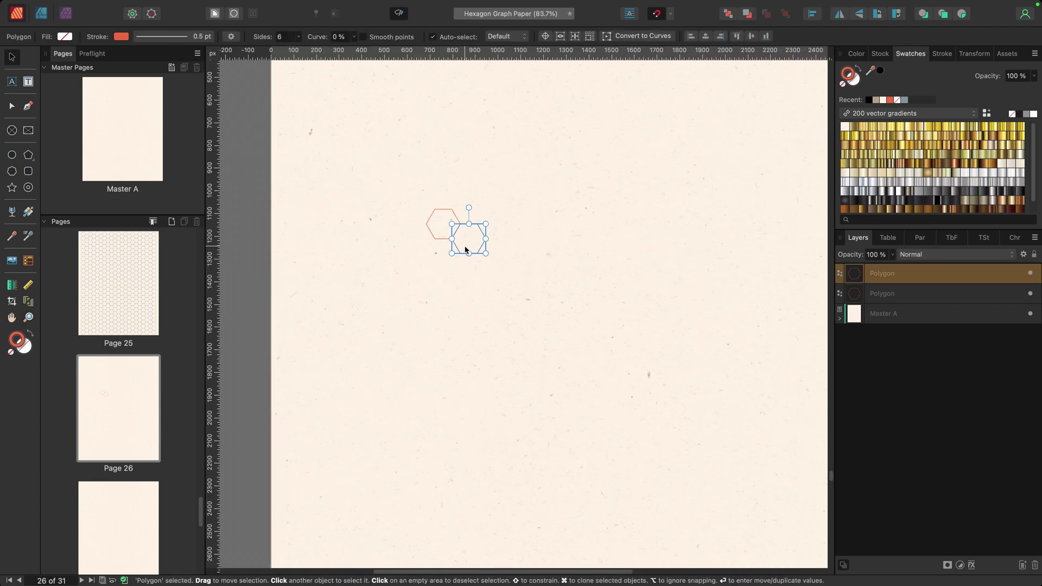
pyautogui.moveTo(465, 246); pyautogui.dragTo(489, 262)
pyautogui.click(931, 289)
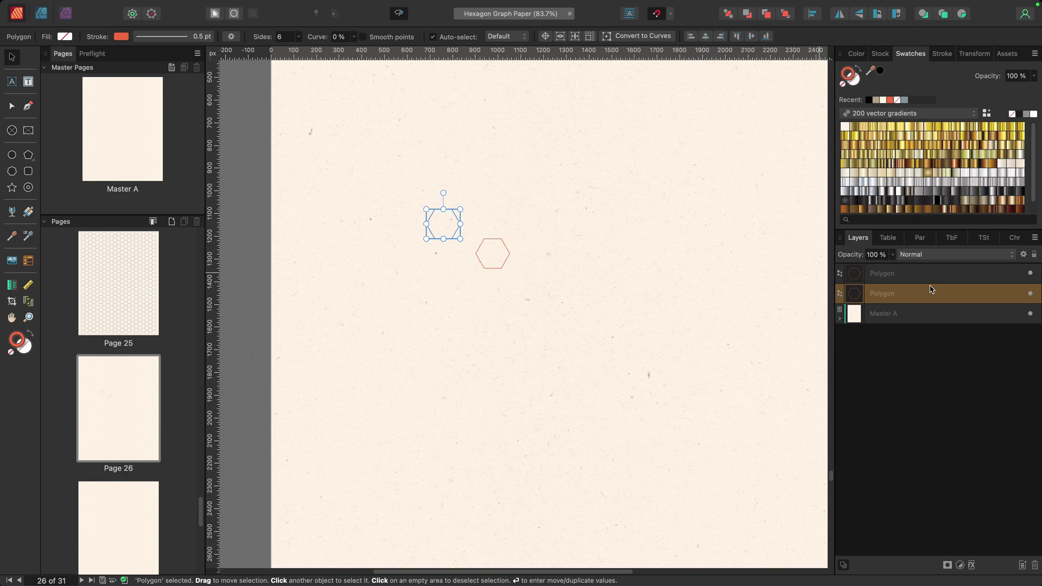
pyautogui.press('p')
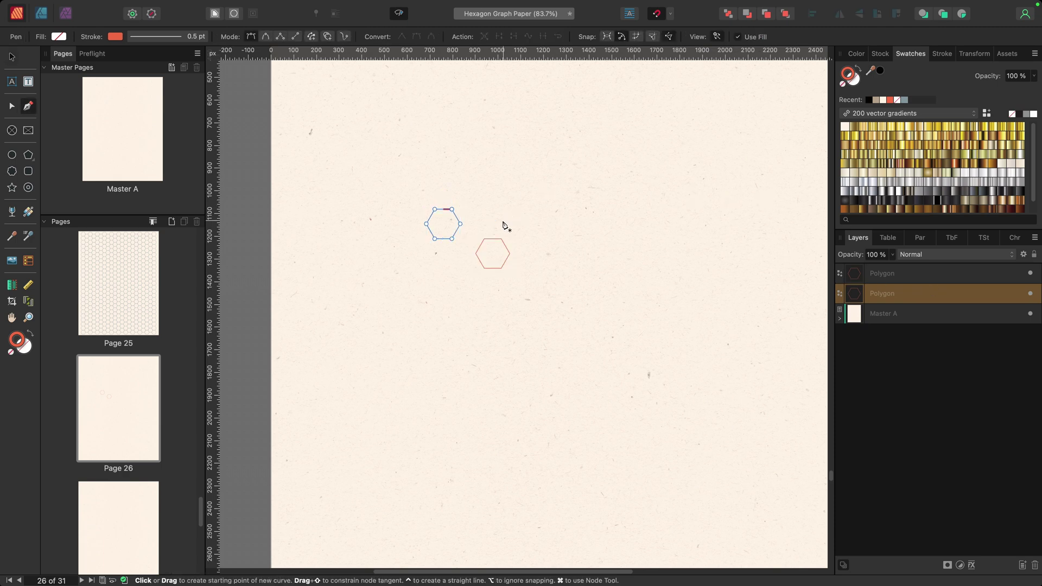
pyautogui.click(452, 238)
pyautogui.click(460, 225)
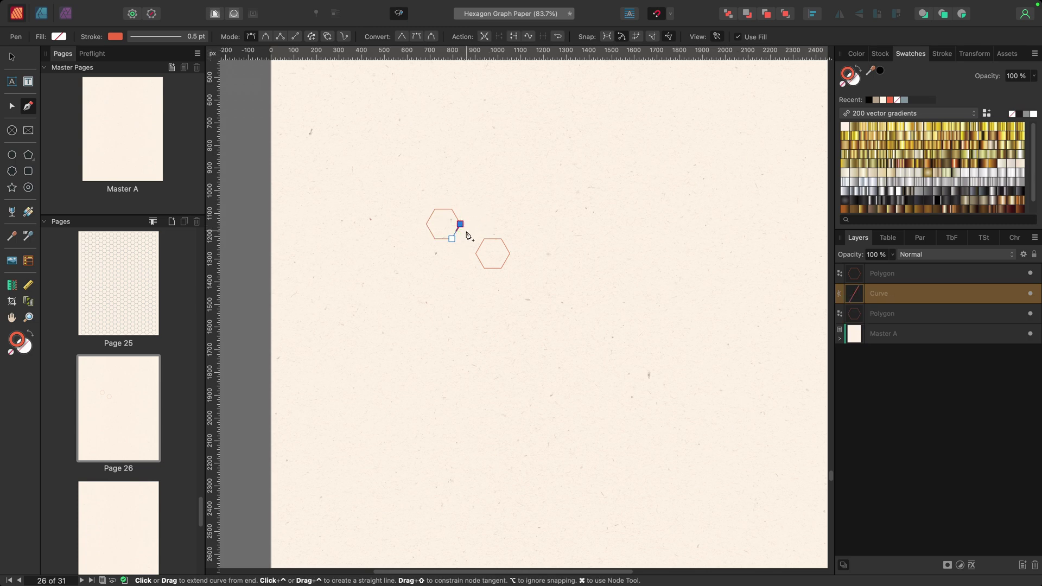
pyautogui.press('v')
# Step: Push the right hexagon back, toggle a snapping option, and remove the extra hexagon and line
pyautogui.click(903, 313)
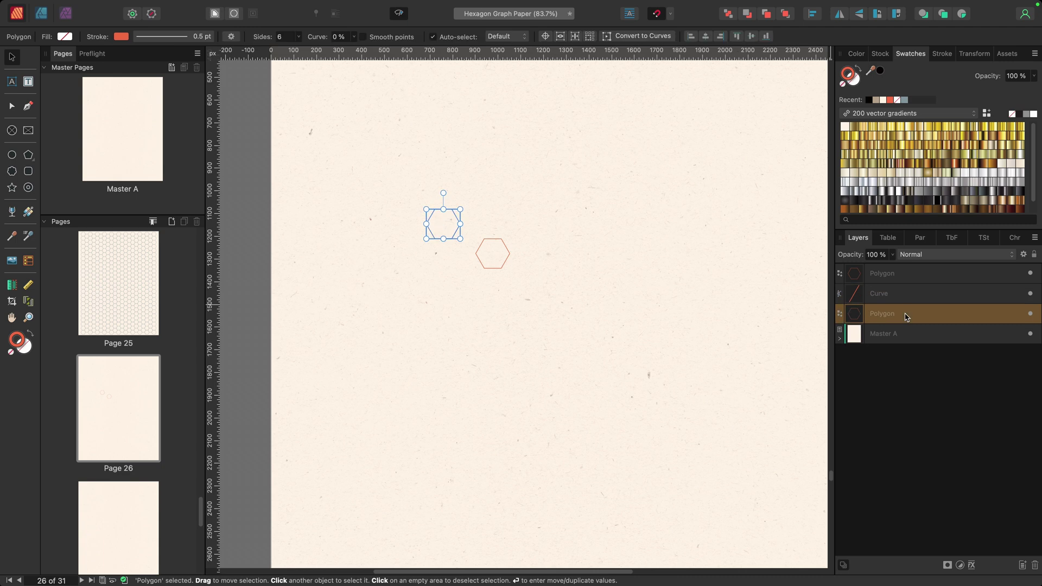
pyautogui.click(896, 281)
pyautogui.press('z')
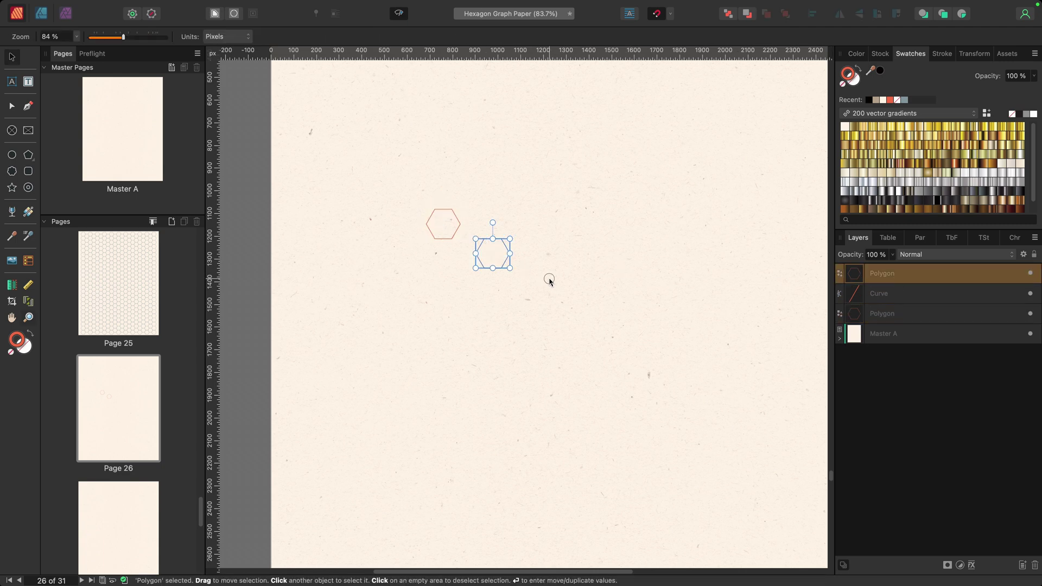
pyautogui.click(549, 280)
pyautogui.press('v')
pyautogui.moveTo(467, 237); pyautogui.dragTo(432, 217)
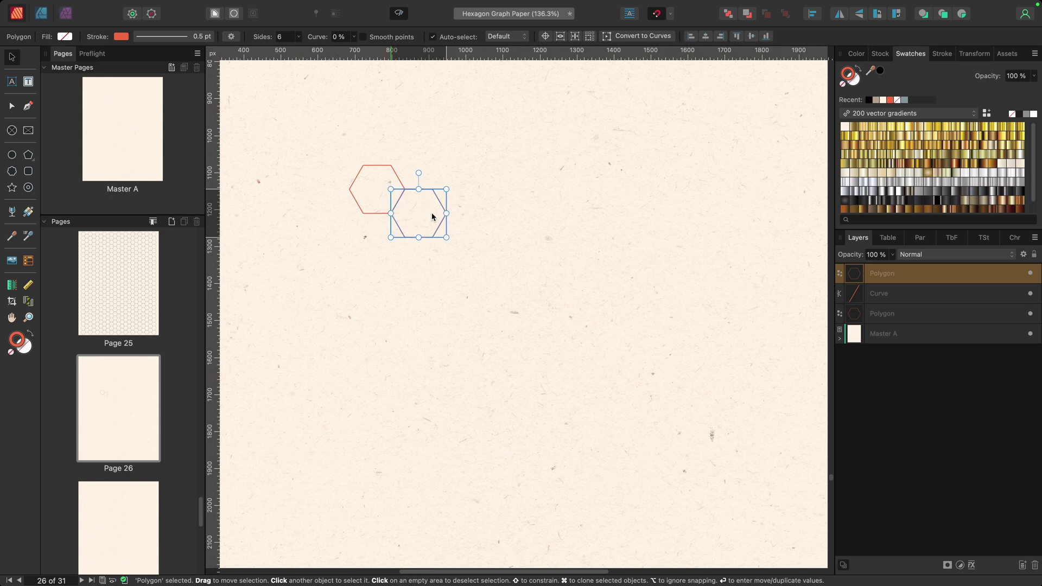
pyautogui.press('p')
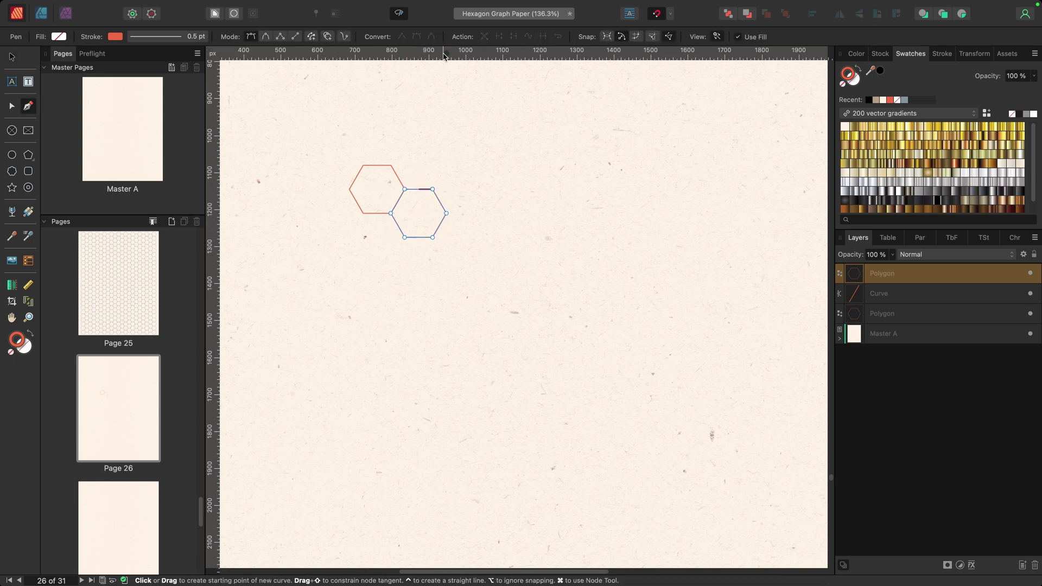
pyautogui.click(669, 37)
pyautogui.press('super+0')
# Step: Turn off Preview Mode to reveal the grid and margin guides, then pick the Move tool
pyautogui.press('super+z')
pyautogui.press('super+z')
pyautogui.click(399, 13)
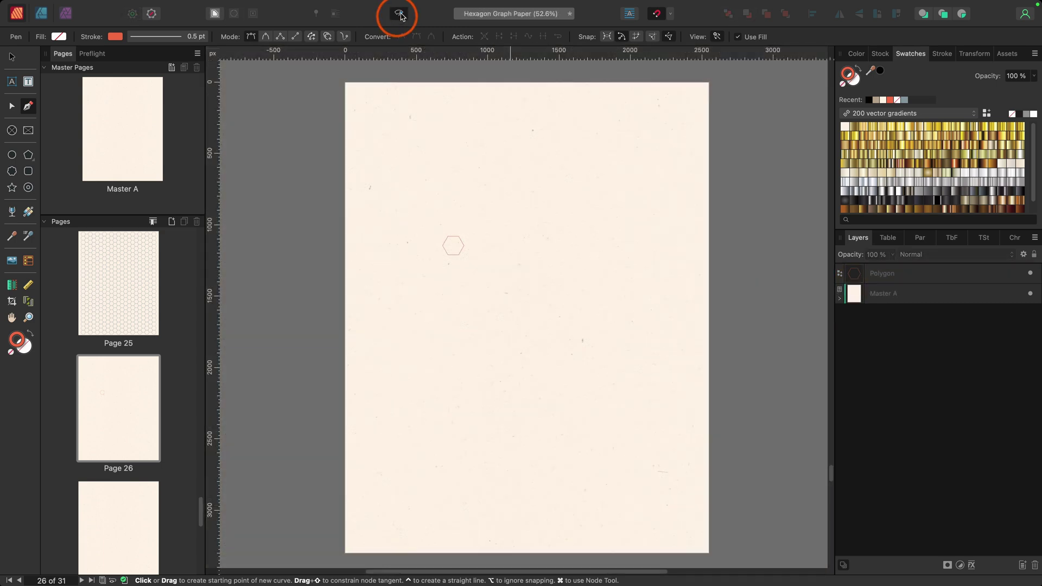
pyautogui.click(400, 14)
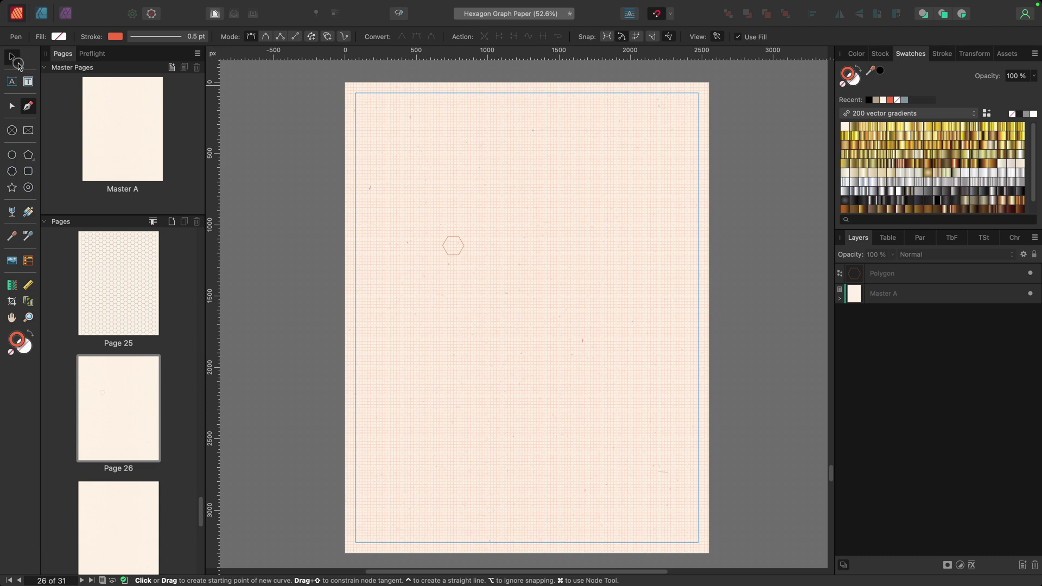
pyautogui.click(11, 56)
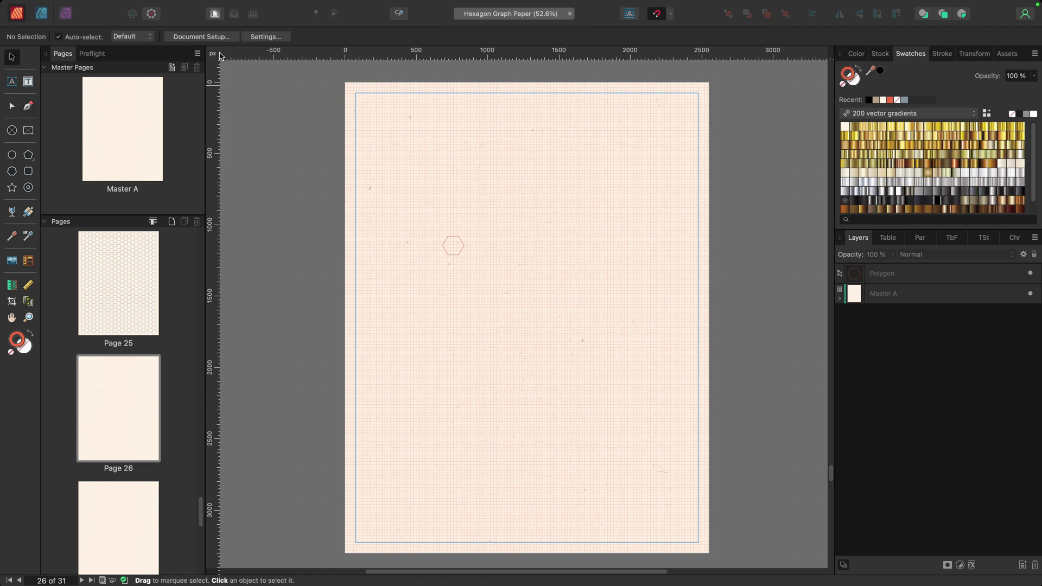
# Step: In Grid and Axis settings, switch to Advanced mode and choose a Horizontal triangular grid
pyautogui.click(323, 7)
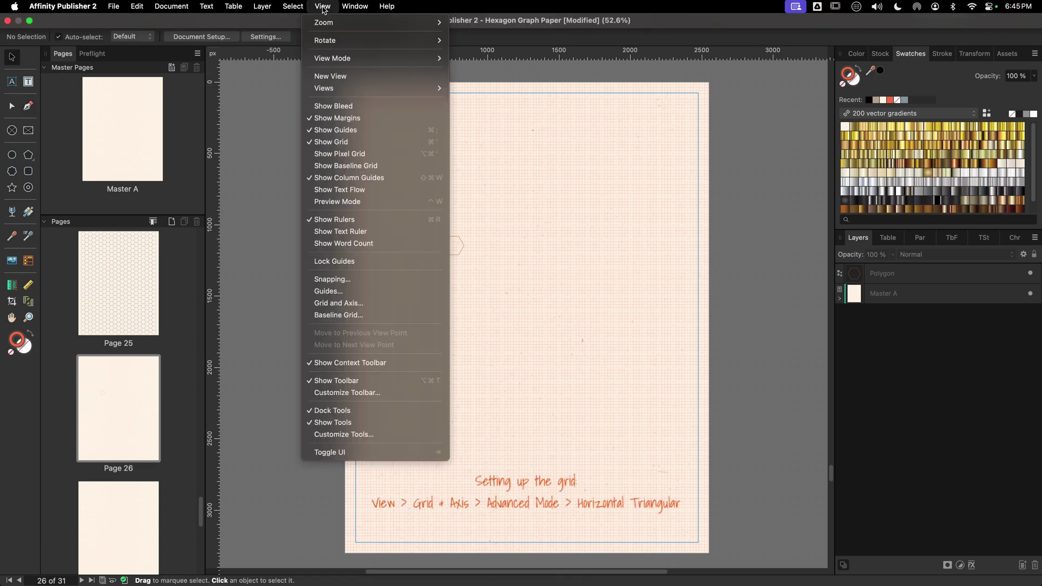
pyautogui.click(372, 303)
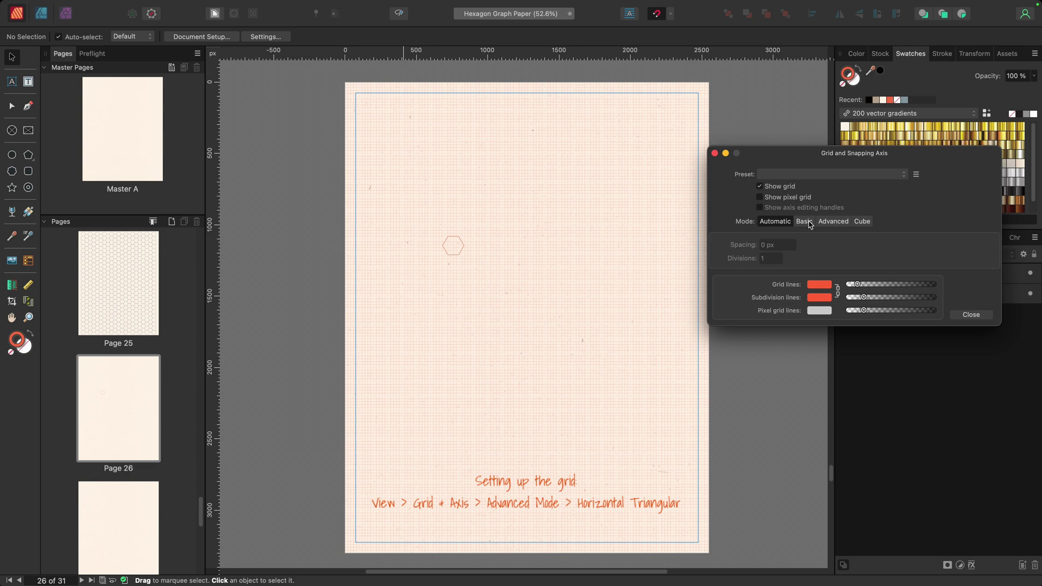
pyautogui.click(837, 222)
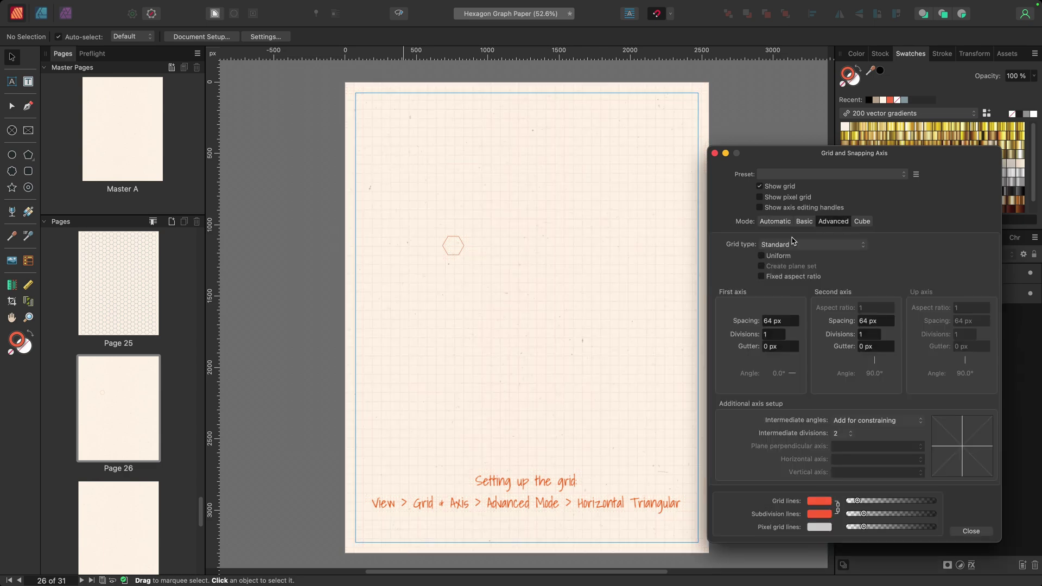
pyautogui.click(790, 250)
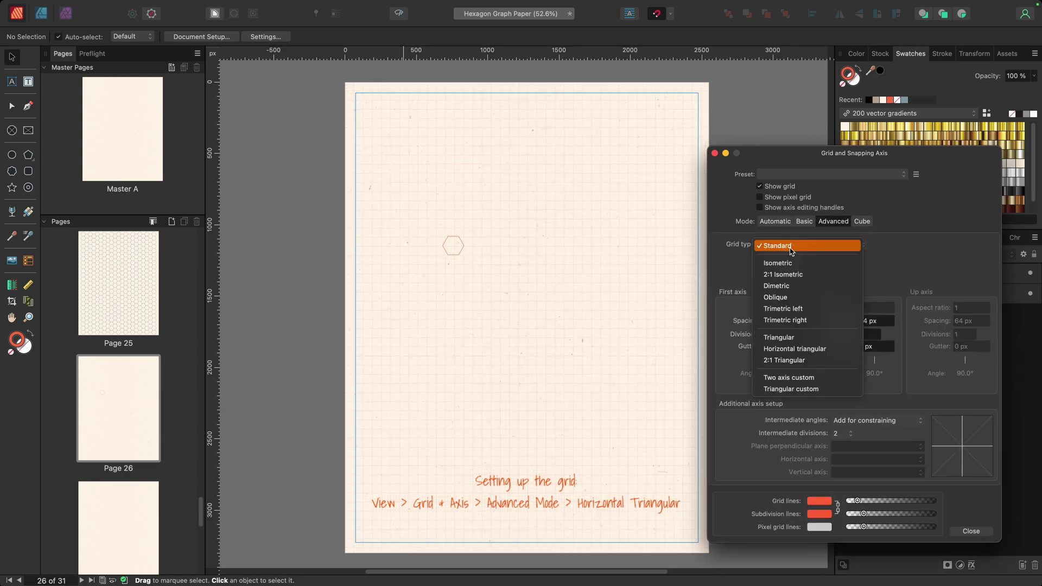
pyautogui.click(799, 350)
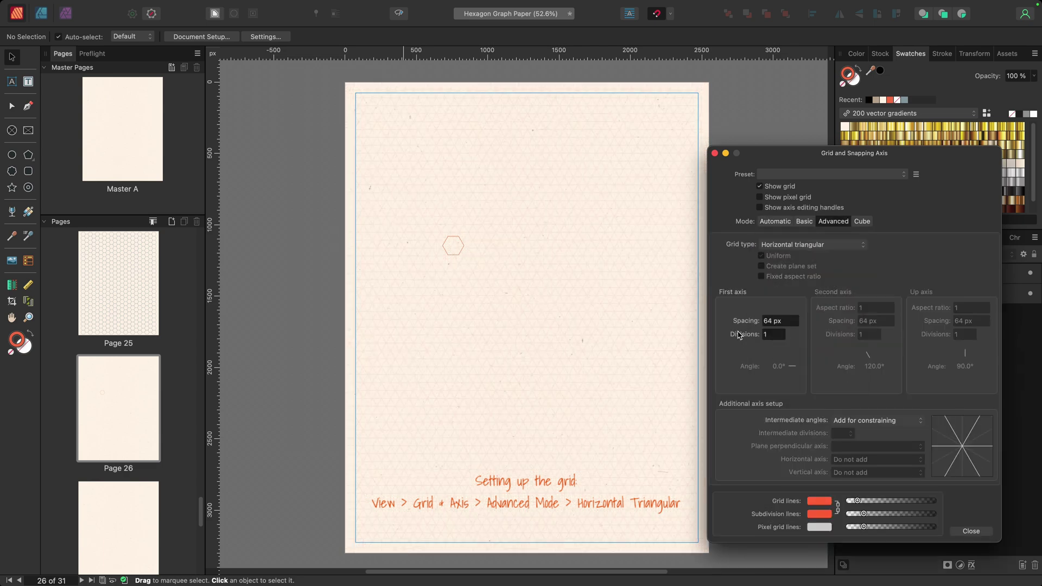
pyautogui.click(472, 245)
pyautogui.press('z')
pyautogui.click(475, 258)
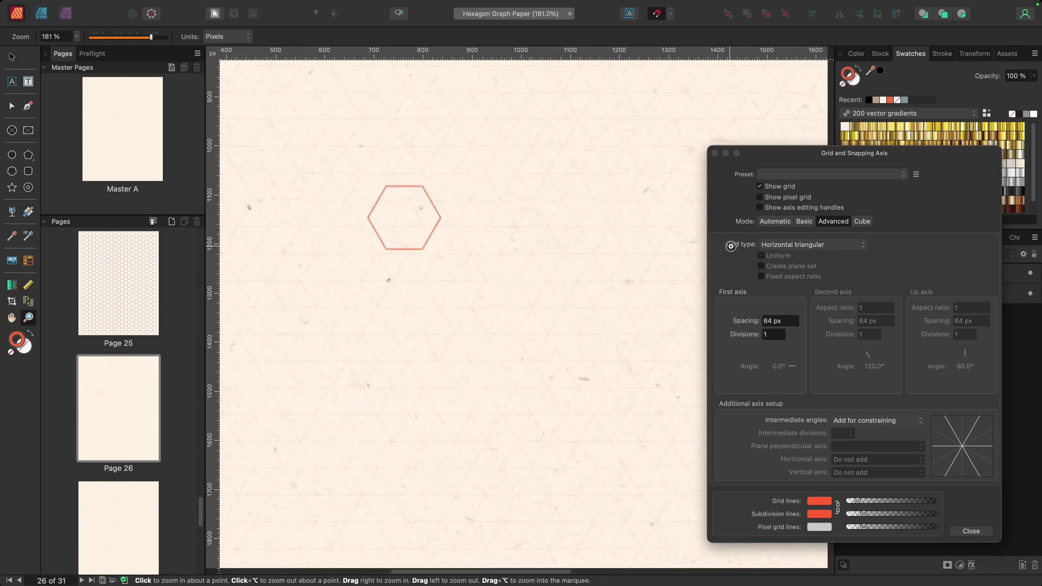
pyautogui.scroll(1, 472, 250)
pyautogui.press('v')
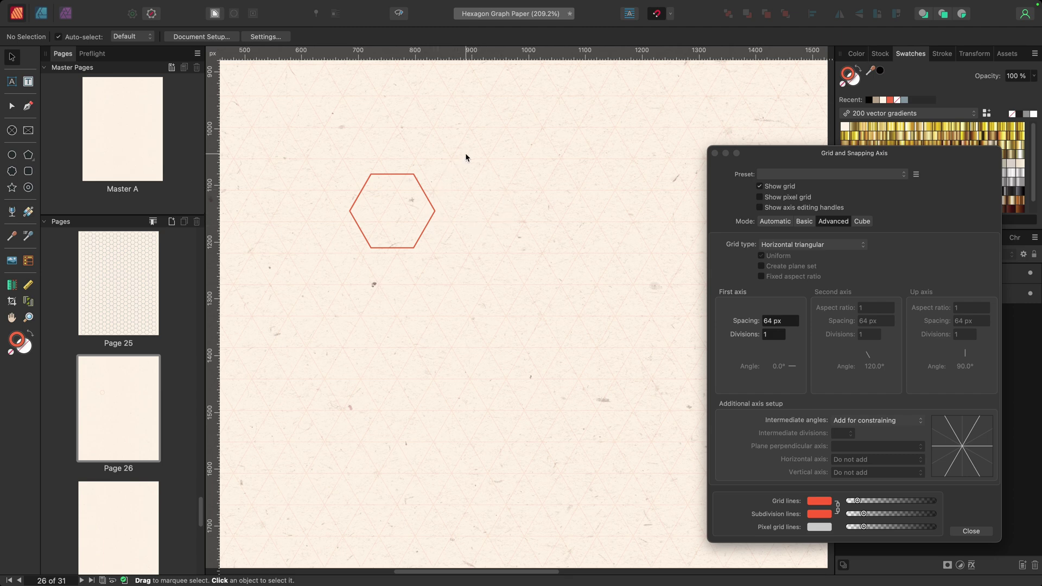
# Step: After trying Triangular, keep Horizontal triangular and set first axis spacing to 150/2 (75 px)
pyautogui.click(800, 244)
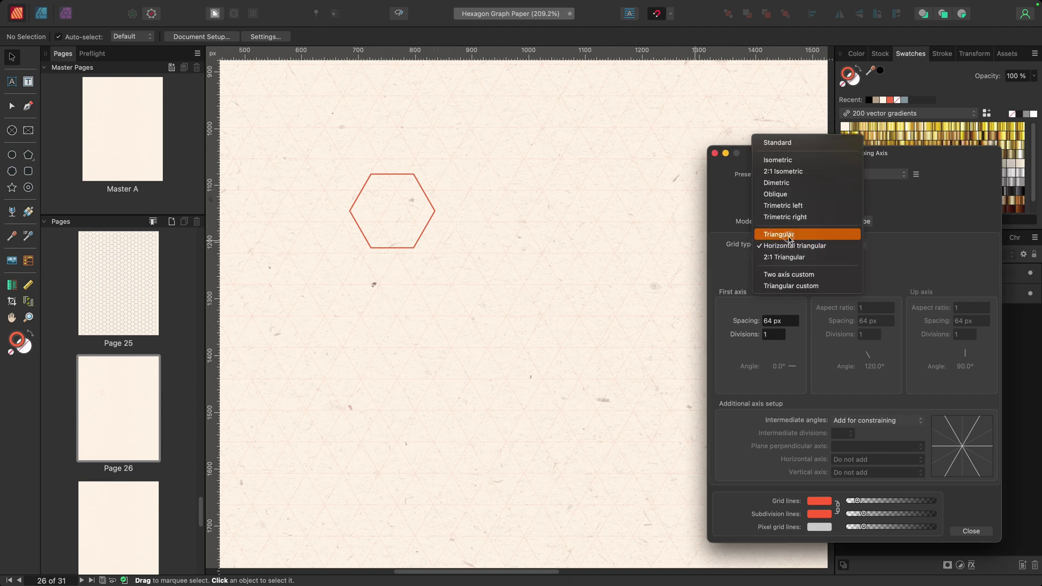
pyautogui.click(790, 235)
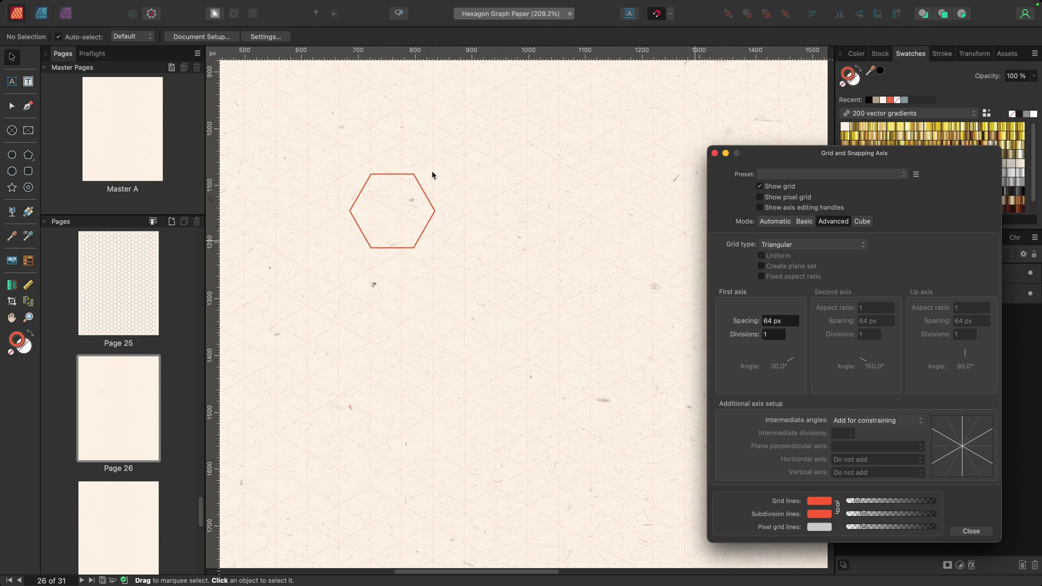
pyautogui.click(803, 247)
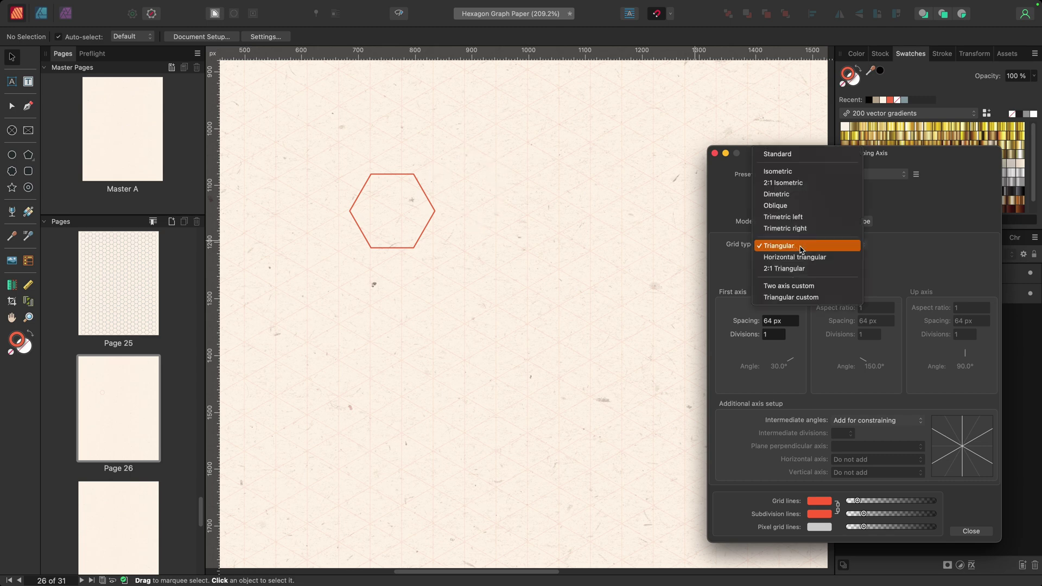
pyautogui.click(803, 257)
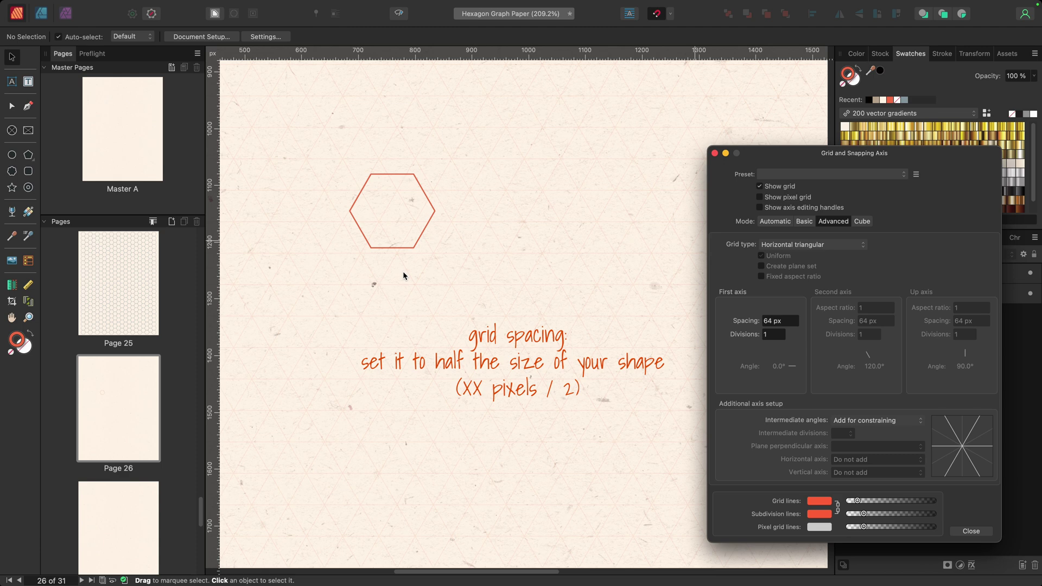
pyautogui.click(773, 321)
pyautogui.write('150/2')
pyautogui.press('Tab')
# Step: Close the grid settings and drag the hexagon to test grid snapping, returning it to place
pyautogui.click(972, 532)
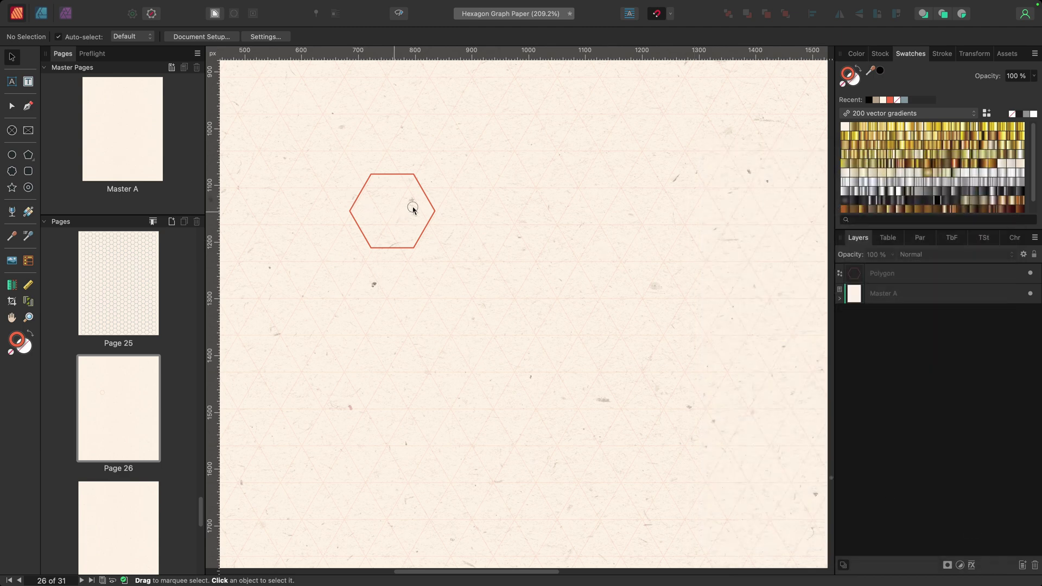
pyautogui.moveTo(394, 211); pyautogui.dragTo(433, 190)
pyautogui.moveTo(404, 232); pyautogui.dragTo(458, 204)
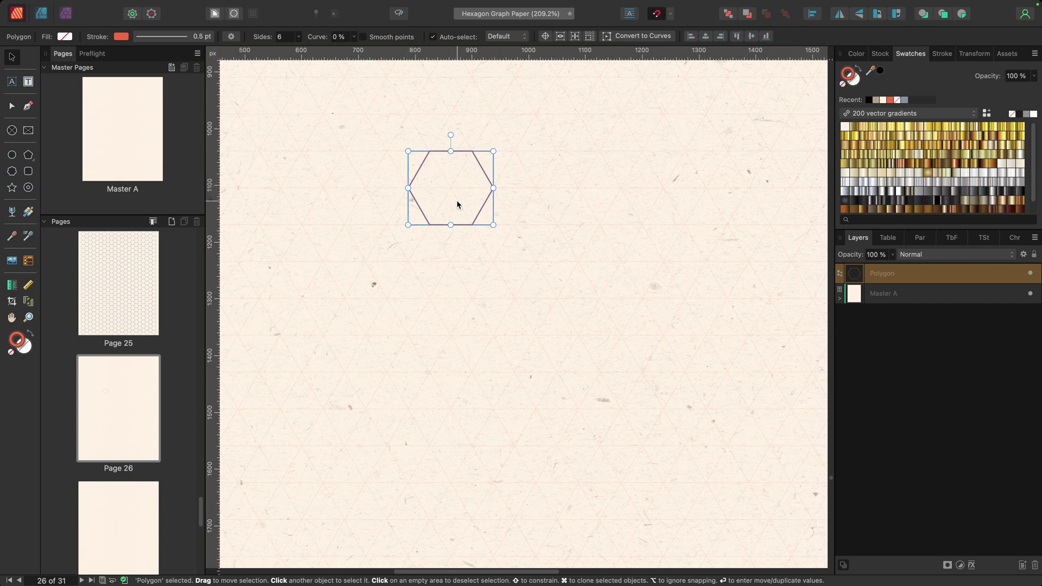
pyautogui.moveTo(457, 204)
pyautogui.mouseDown()
pyautogui.moveTo(423, 201)
pyautogui.moveTo(447, 200)
pyautogui.mouseUp()
# Step: Duplicate the hexagon and snap the copy down-right beside the original along the grid
pyautogui.press('super+j')
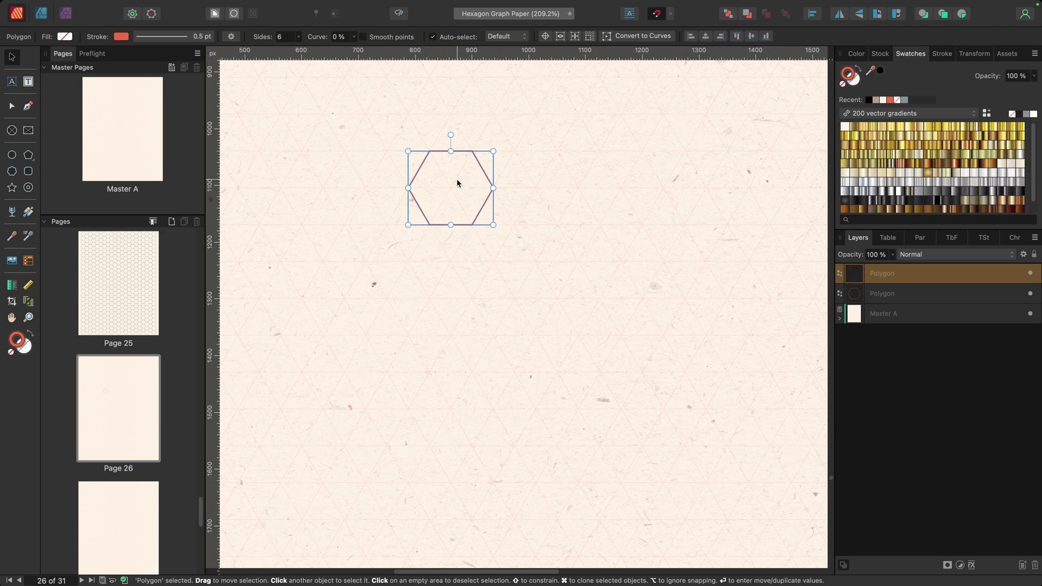
pyautogui.moveTo(458, 181); pyautogui.dragTo(519, 217)
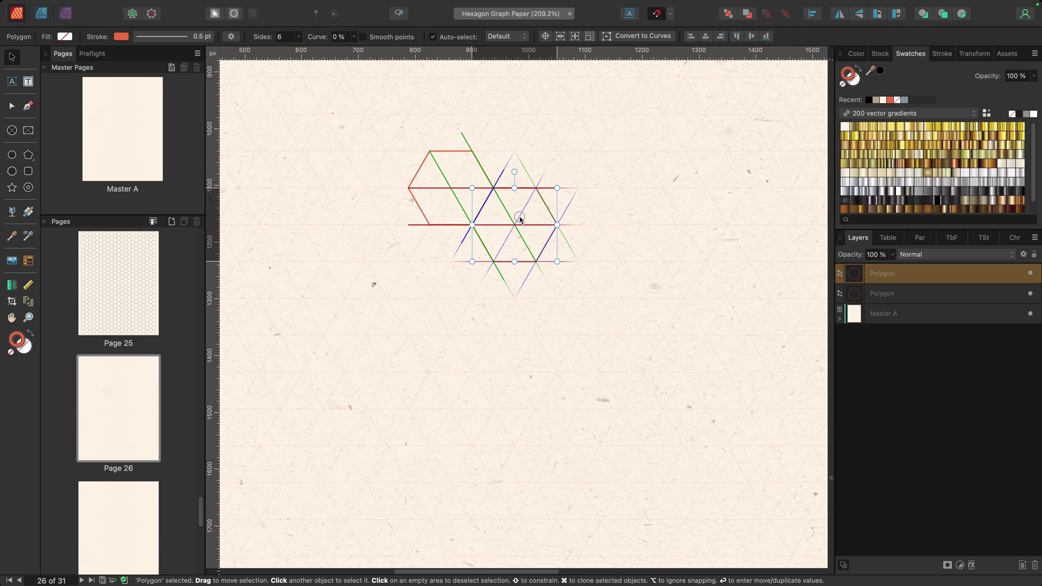
pyautogui.moveTo(519, 217); pyautogui.dragTo(520, 213)
# Step: Delete the test copy, zoom out, and select the remaining hexagon
pyautogui.press('Delete')
pyautogui.press('super+minus')
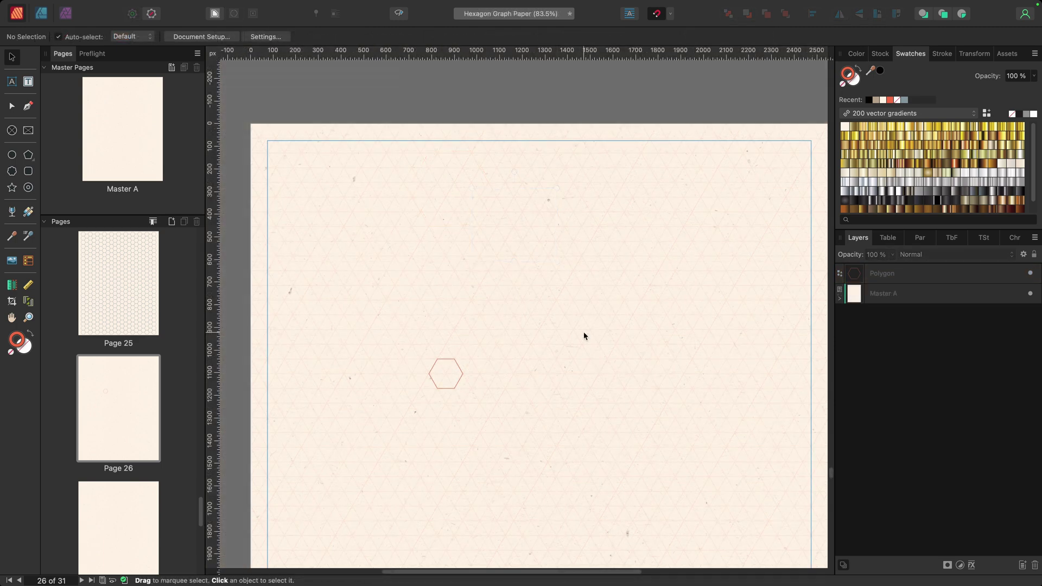
pyautogui.click(448, 389)
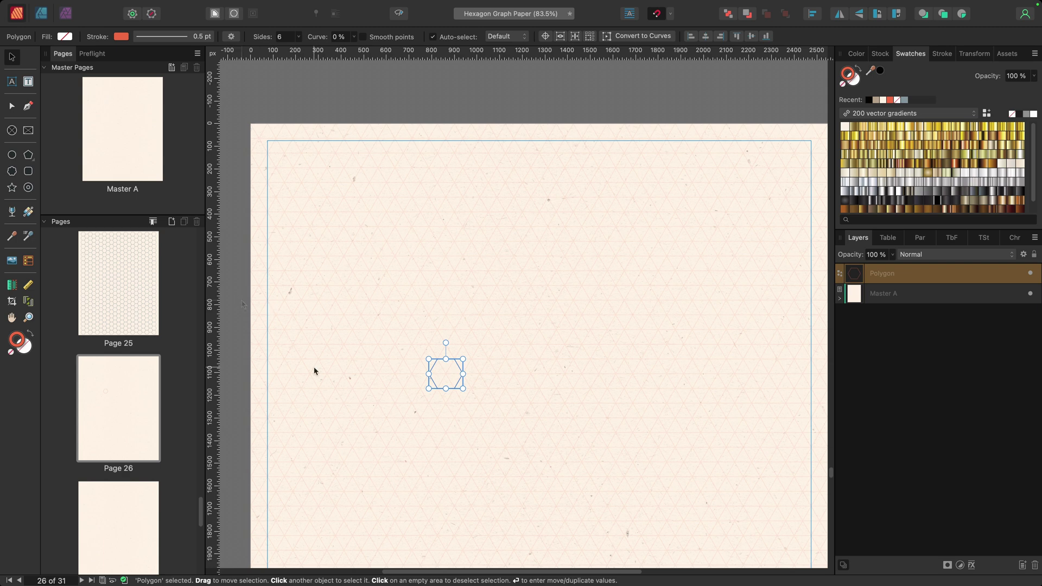
# Step: Snap the hexagon into the page's top-left margin corner and fit the page in view
pyautogui.moveTo(448, 373); pyautogui.dragTo(290, 153)
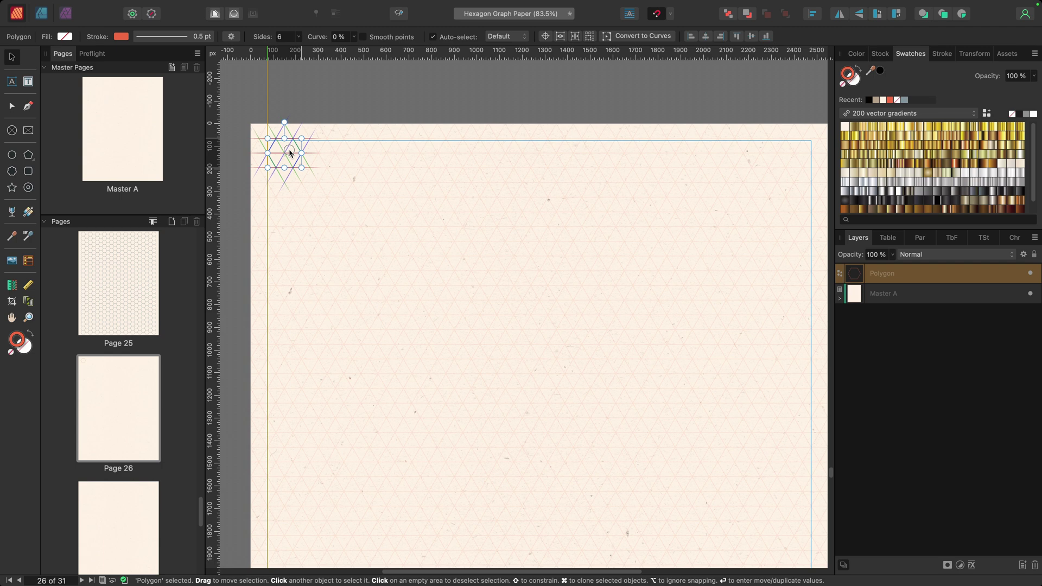
pyautogui.moveTo(289, 153)
pyautogui.mouseDown()
pyautogui.moveTo(301, 168)
pyautogui.moveTo(286, 157)
pyautogui.mouseUp()
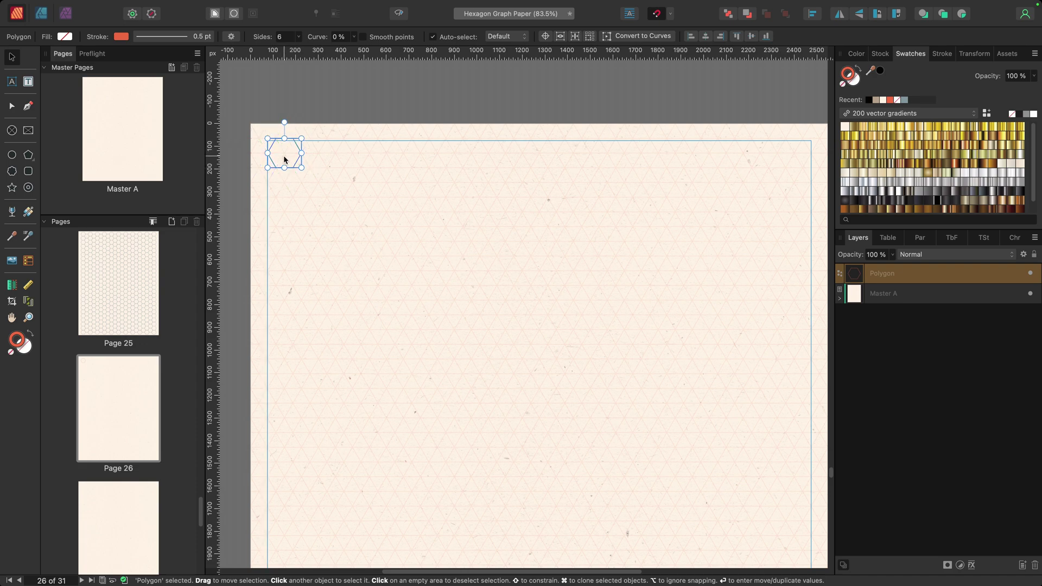
pyautogui.scroll(3, 283, 158)
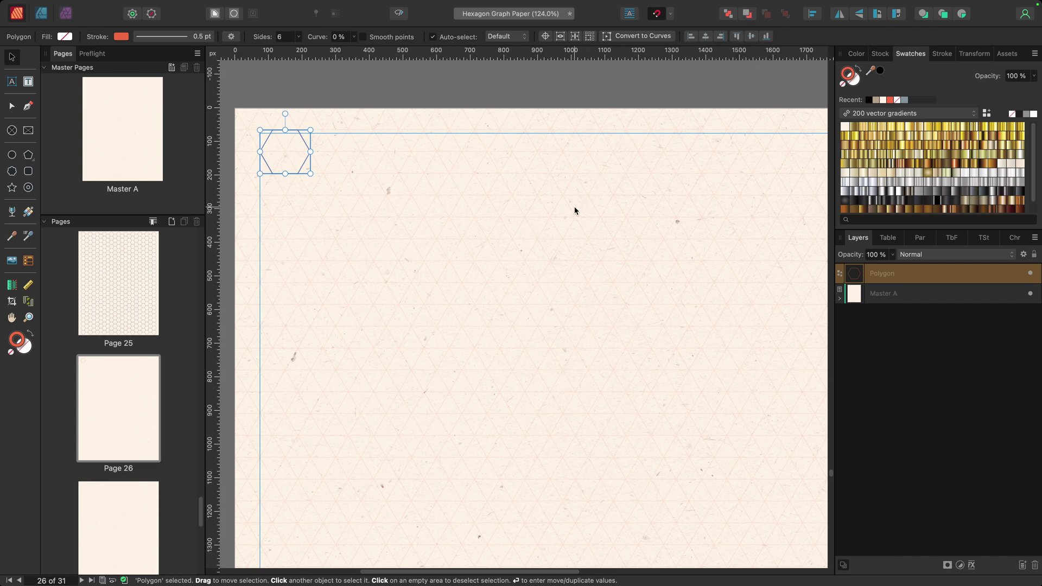
pyautogui.press('super+0')
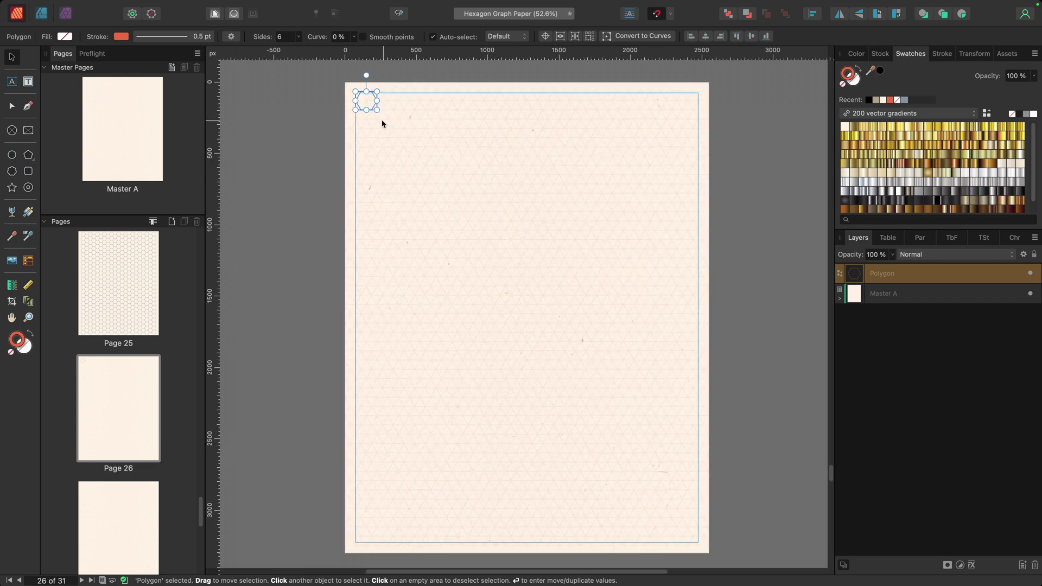
# Step: Duplicate the hexagon, interlock the copy beside it, then view Page 25's finished grid
pyautogui.press('super+j')
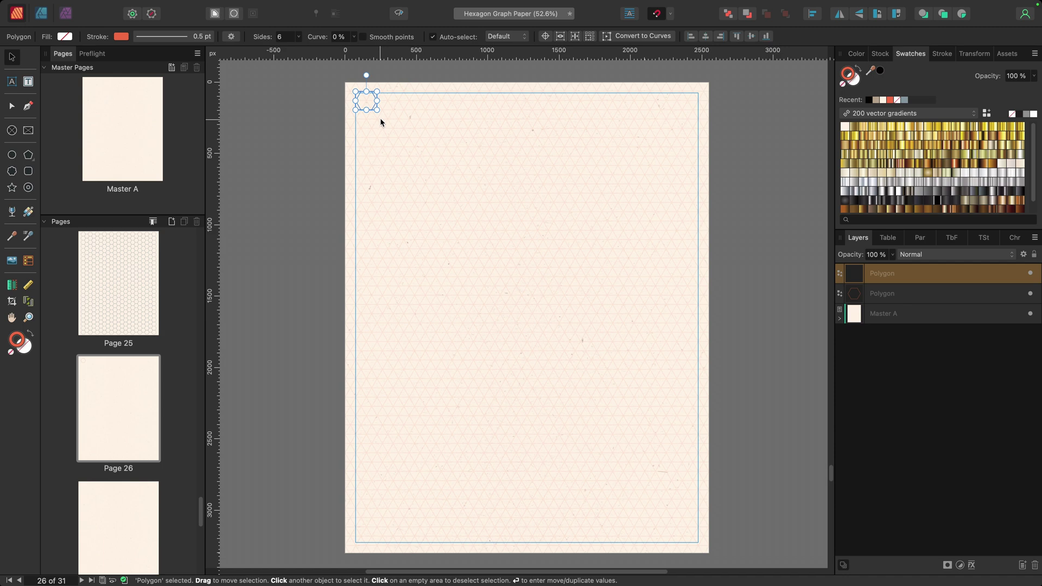
pyautogui.moveTo(366, 101); pyautogui.dragTo(382, 111)
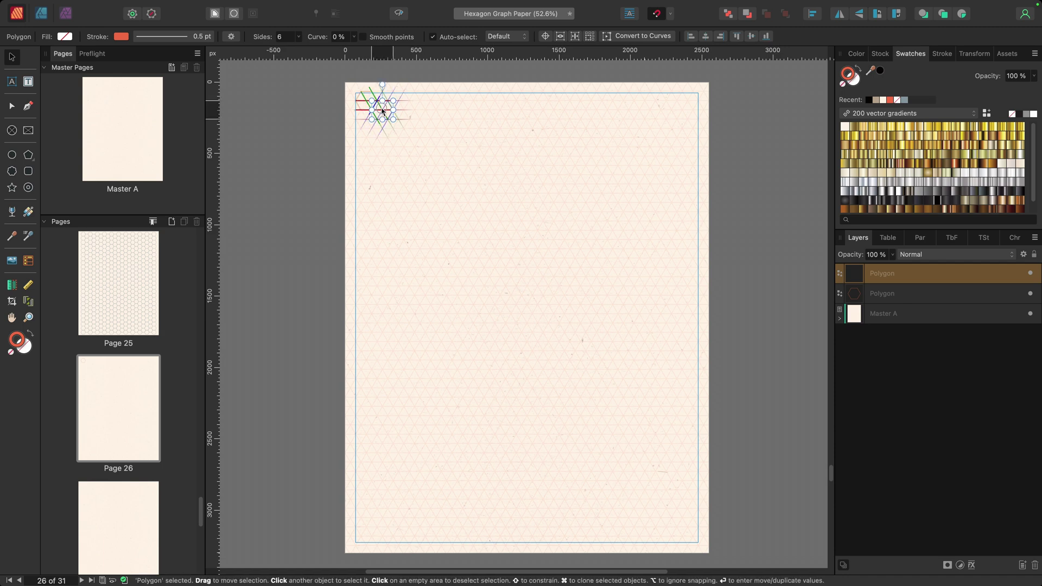
pyautogui.moveTo(382, 111); pyautogui.dragTo(400, 129)
pyautogui.click(376, 112)
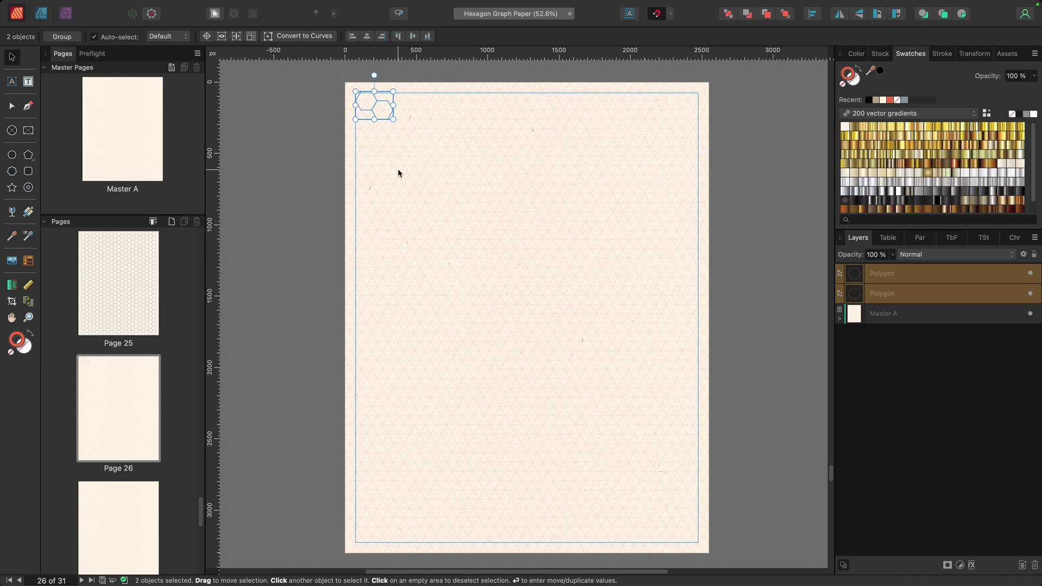
pyautogui.click(146, 283)
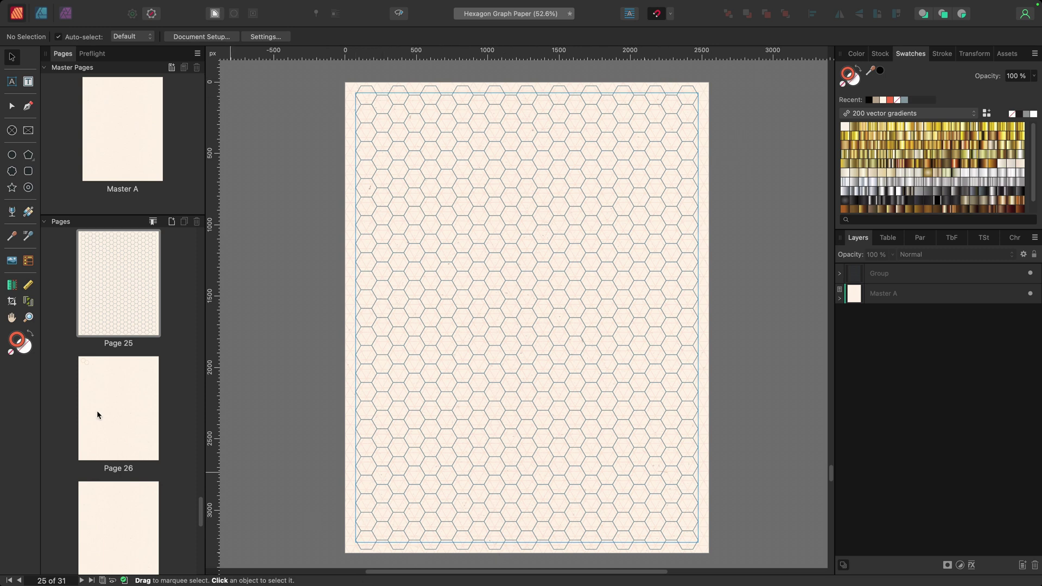
# Step: Back on Page 26, repeat the hexagon pair across the top row and drop the overhanging one
pyautogui.click(98, 430)
pyautogui.moveTo(343, 84); pyautogui.dragTo(402, 122)
pyautogui.press('super+j')
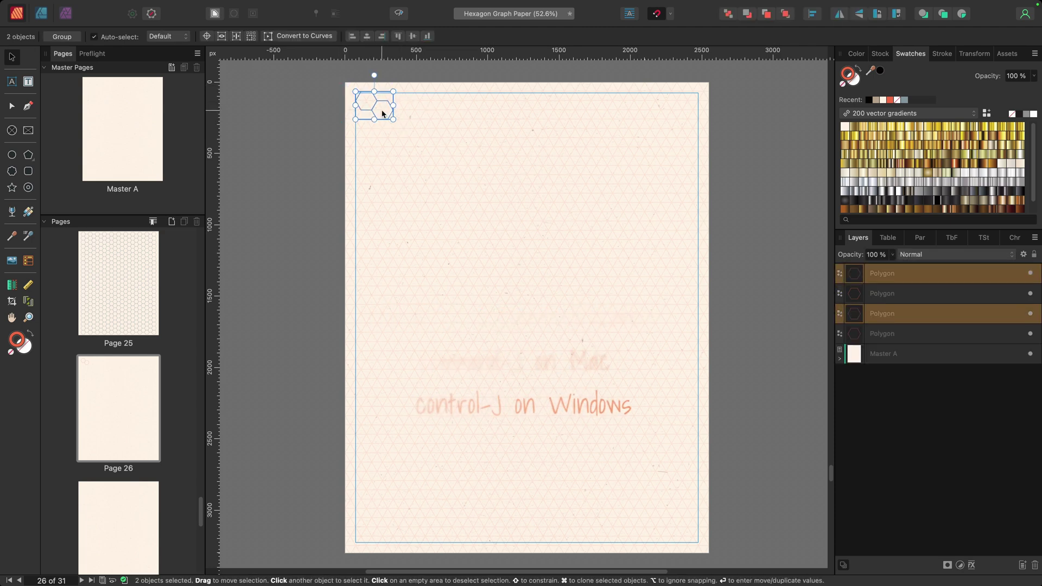
pyautogui.moveTo(382, 112); pyautogui.dragTo(414, 112)
pyautogui.press('super+j')
pyautogui.press('super+j')
pyautogui.press('super+j')
pyautogui.press('super+j')
pyautogui.press('super+j')
pyautogui.press('super+j')
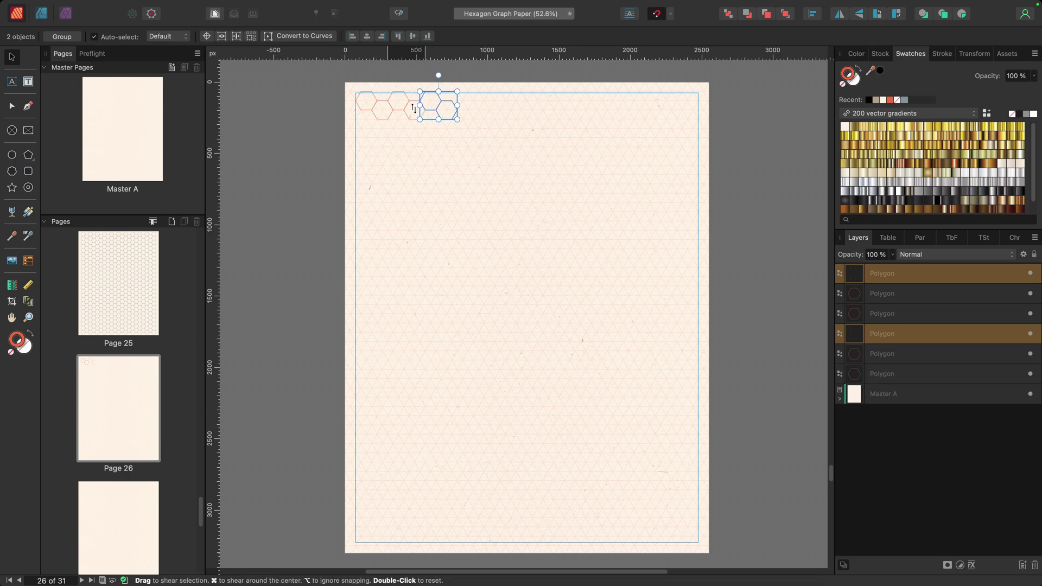
pyautogui.press('super+j')
pyautogui.press('super+j')
pyautogui.press('super+j')
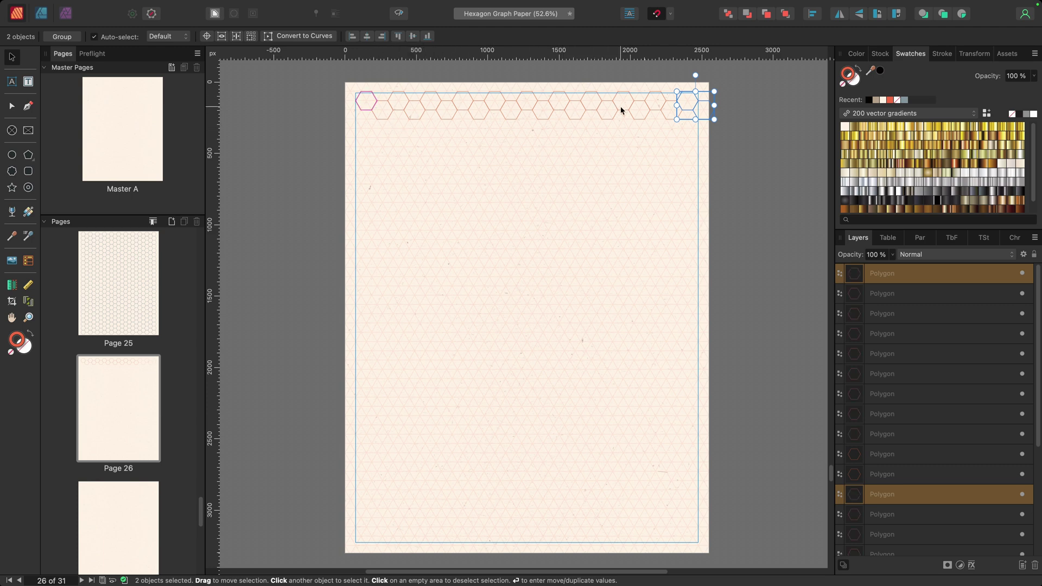
pyautogui.click(704, 119)
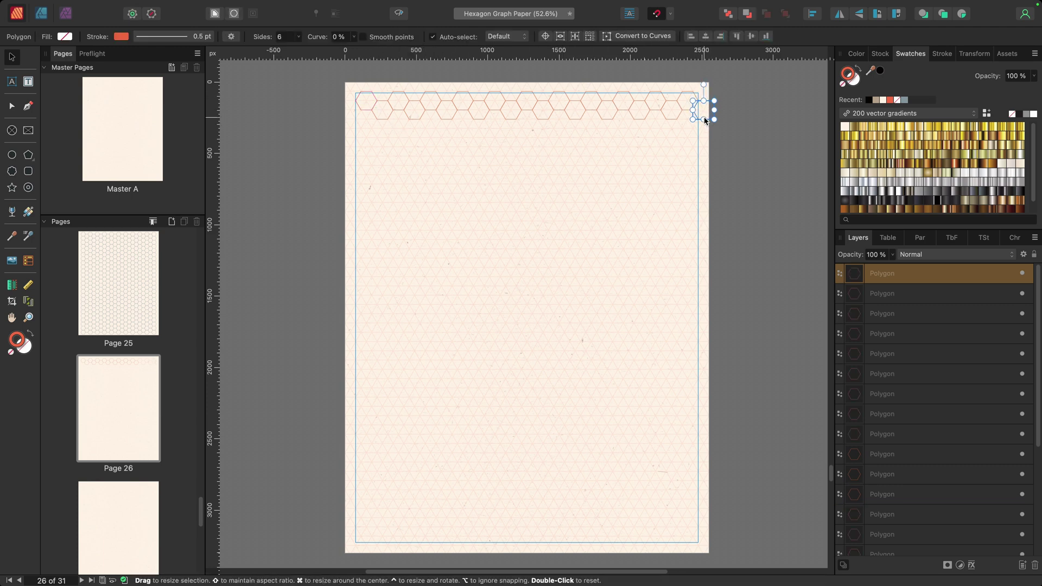
pyautogui.press('Escape')
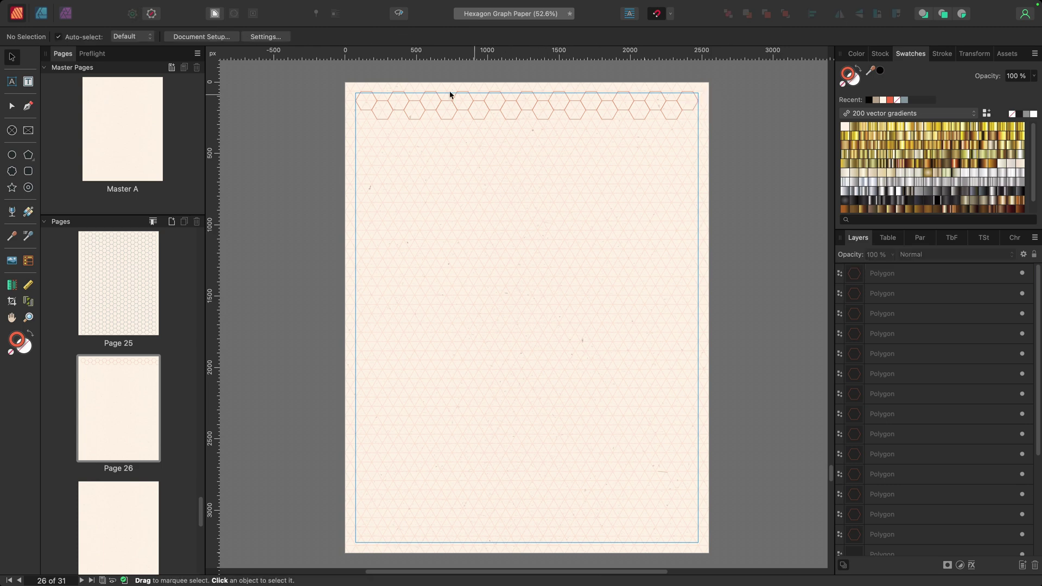
# Step: Copy the whole top row down repeatedly to fill the page with interlocking rows
pyautogui.moveTo(312, 82); pyautogui.dragTo(723, 143)
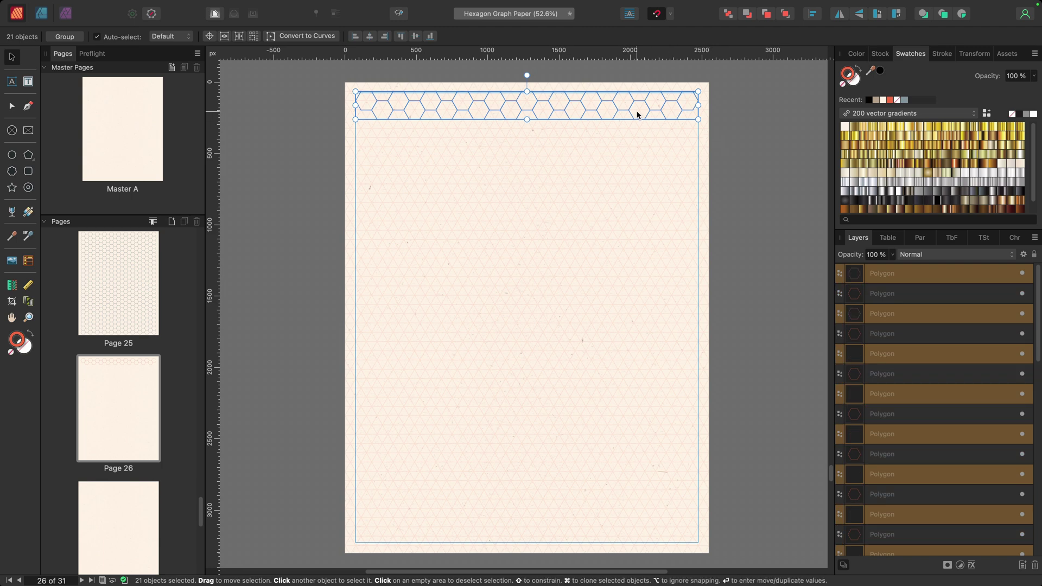
pyautogui.moveTo(639, 111); pyautogui.dragTo(639, 129)
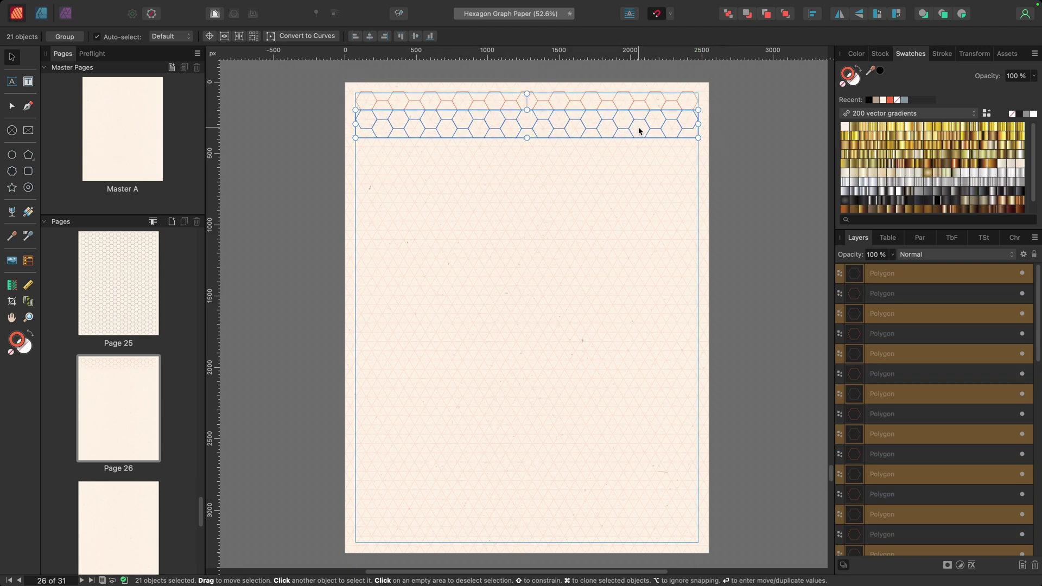
pyautogui.press('super+j')
pyautogui.press('super+j')
pyautogui.press('super+j')
pyautogui.press('super+j')
pyautogui.press('super+j')
pyautogui.press('super+j')
pyautogui.press('super+j')
pyautogui.press('super+j')
pyautogui.press('super+j')
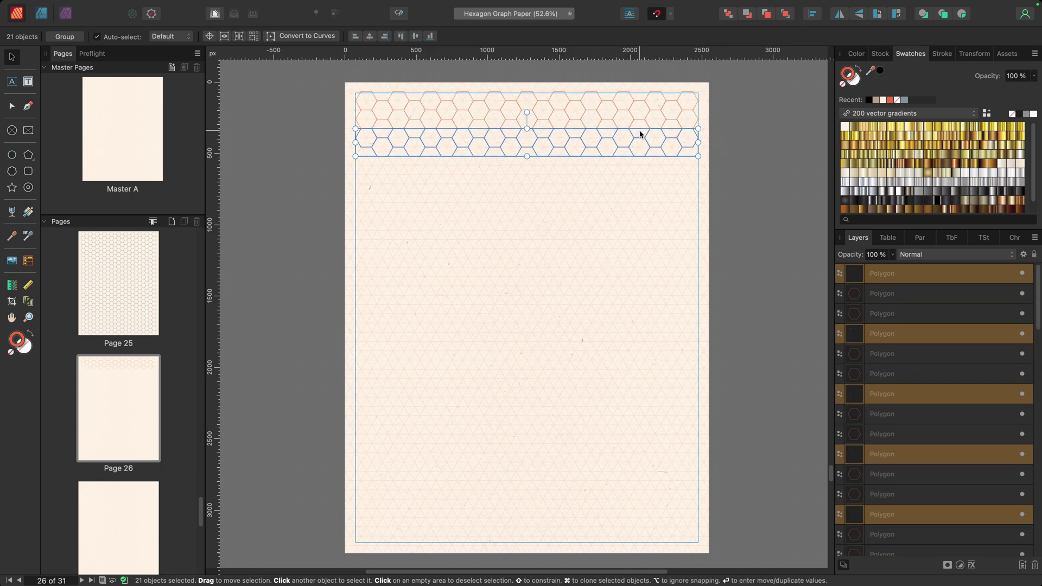
pyautogui.press('super+j')
pyautogui.press('super+j')
pyautogui.press('super+j')
pyautogui.press('super+j')
pyautogui.press('super+j')
pyautogui.press('super+j')
pyautogui.press('super+j')
pyautogui.press('super+j')
pyautogui.press('super+j')
pyautogui.press('super+j')
pyautogui.press('super+j')
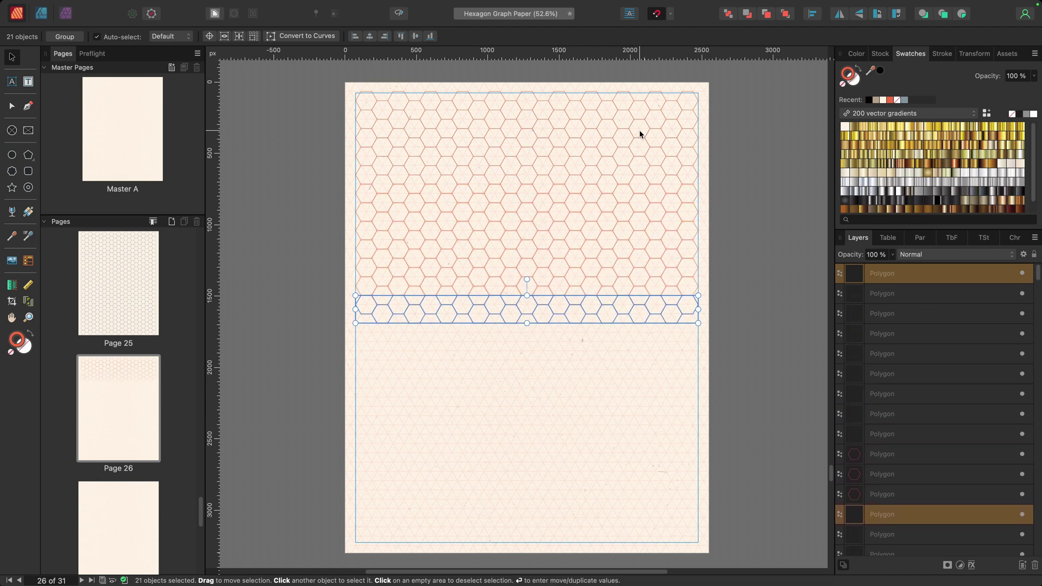
pyautogui.press('super+j')
pyautogui.press('super+j')
pyautogui.press('super+j')
pyautogui.press('super+j')
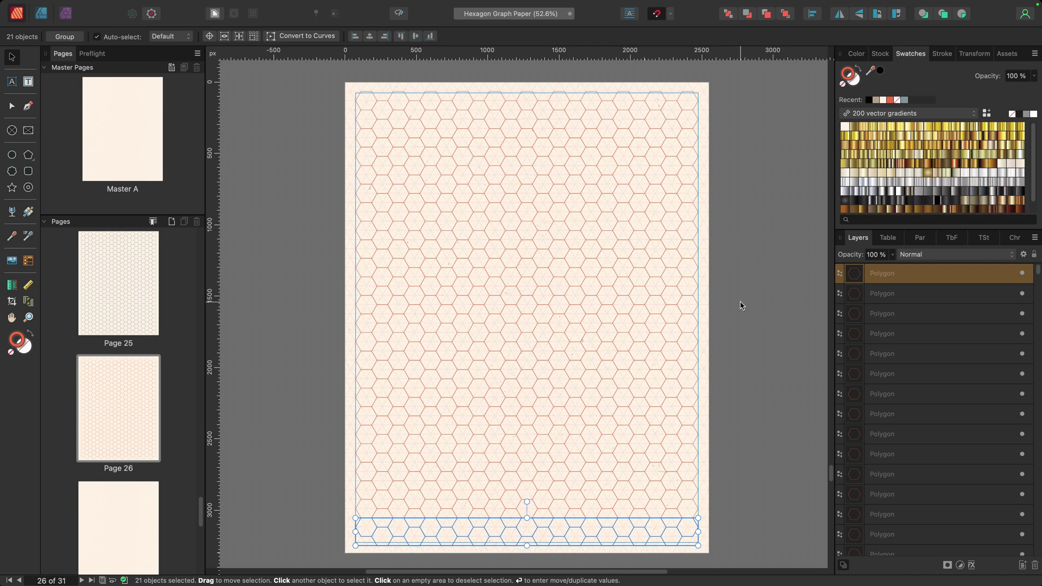
# Step: Marquee-select the ten hexagons overhanging the page bottom and delete them
pyautogui.click(779, 363)
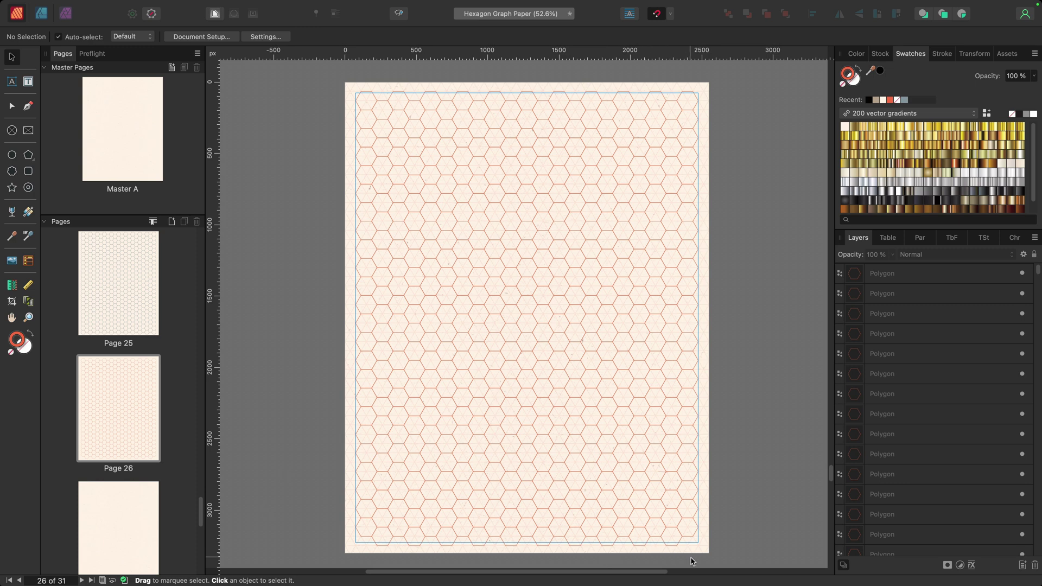
pyautogui.moveTo(688, 559); pyautogui.dragTo(375, 542)
pyautogui.press('Delete')
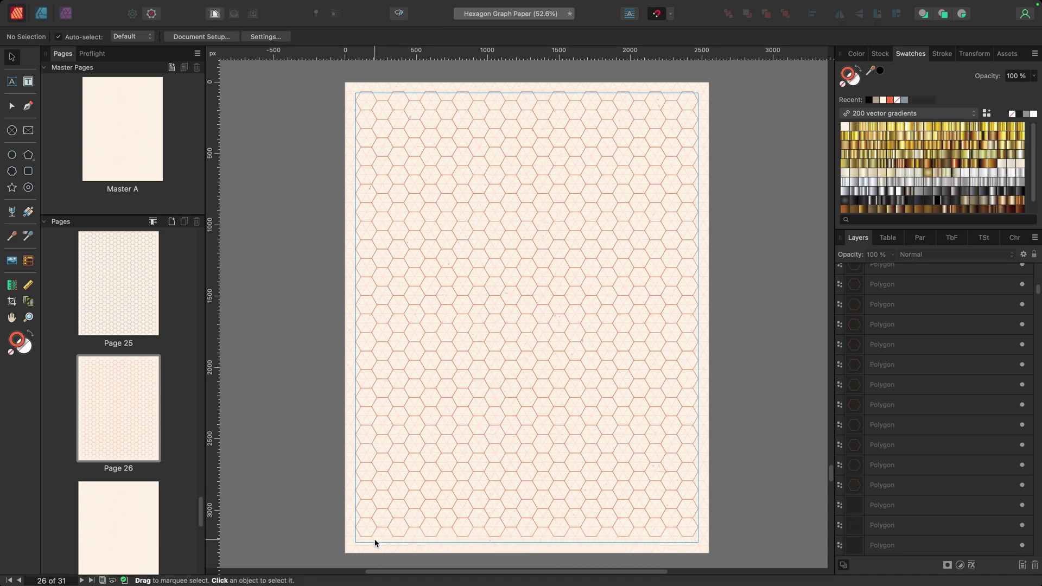
pyautogui.click(265, 38)
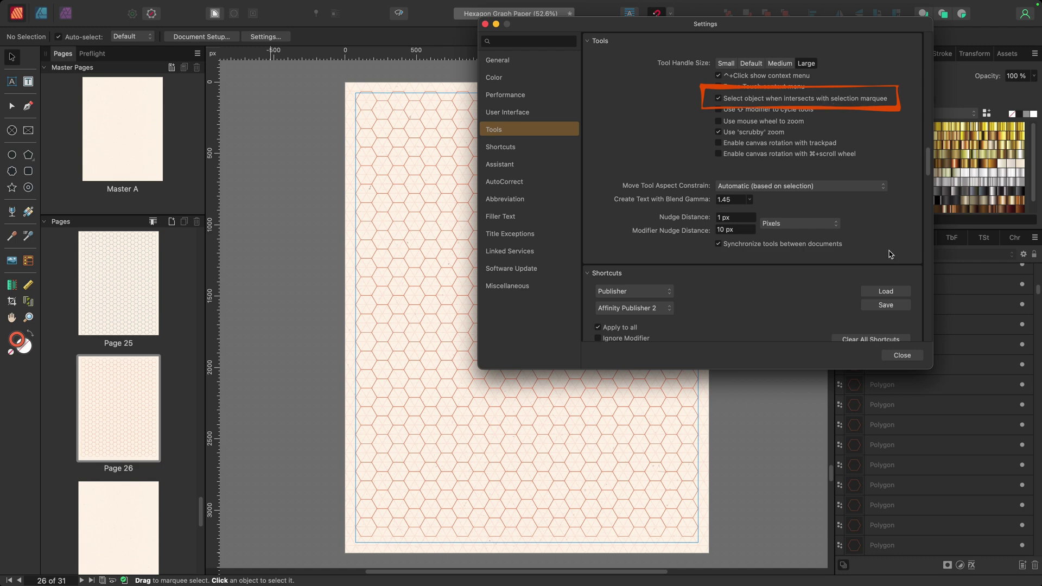
pyautogui.click(901, 354)
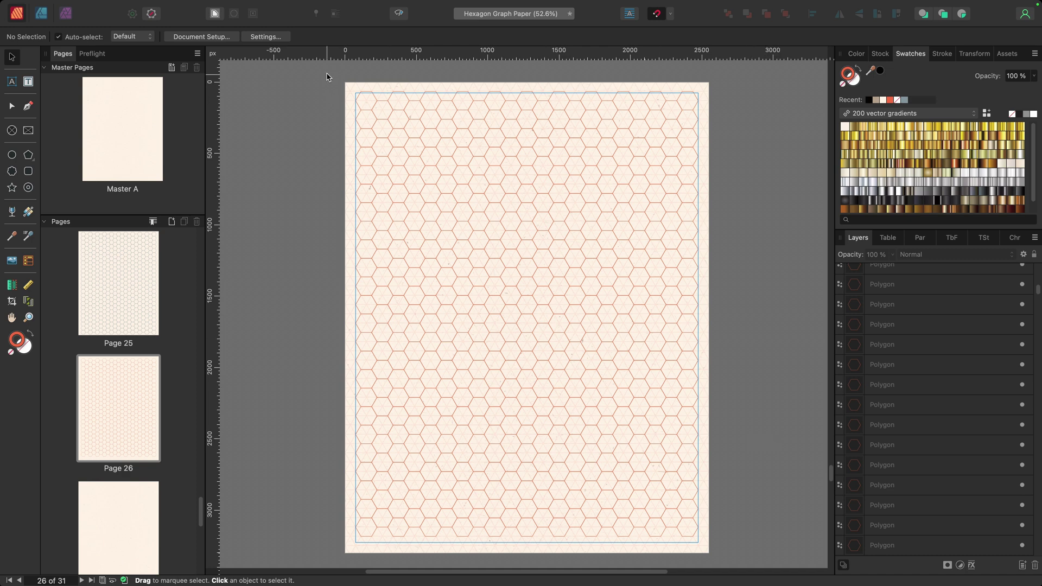
# Step: Group all 494 hexagons, center the group on the page, and reselect it in Layers
pyautogui.moveTo(326, 68); pyautogui.dragTo(711, 545)
pyautogui.press('super+g')
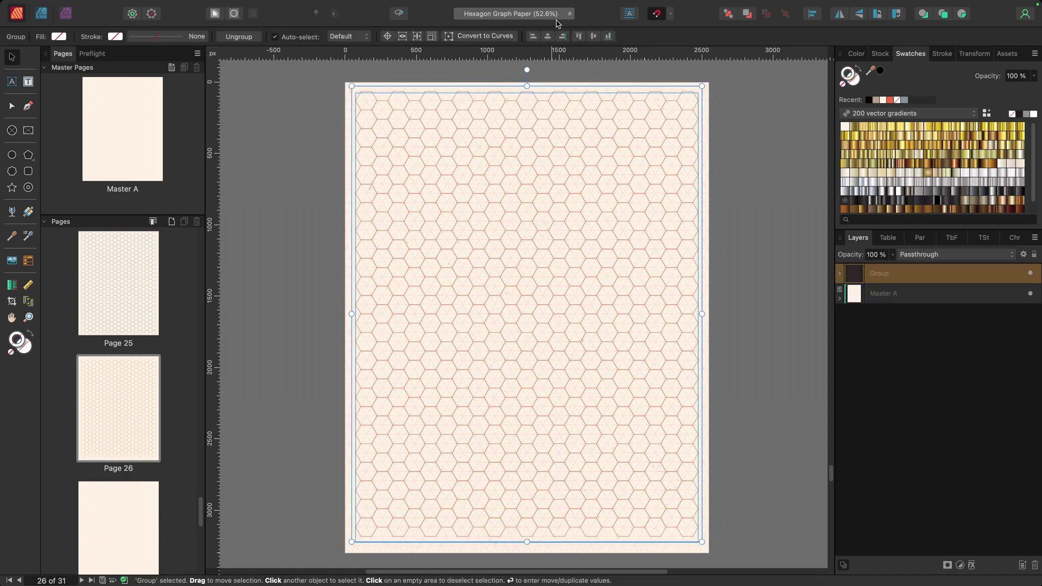
pyautogui.click(549, 37)
pyautogui.click(719, 236)
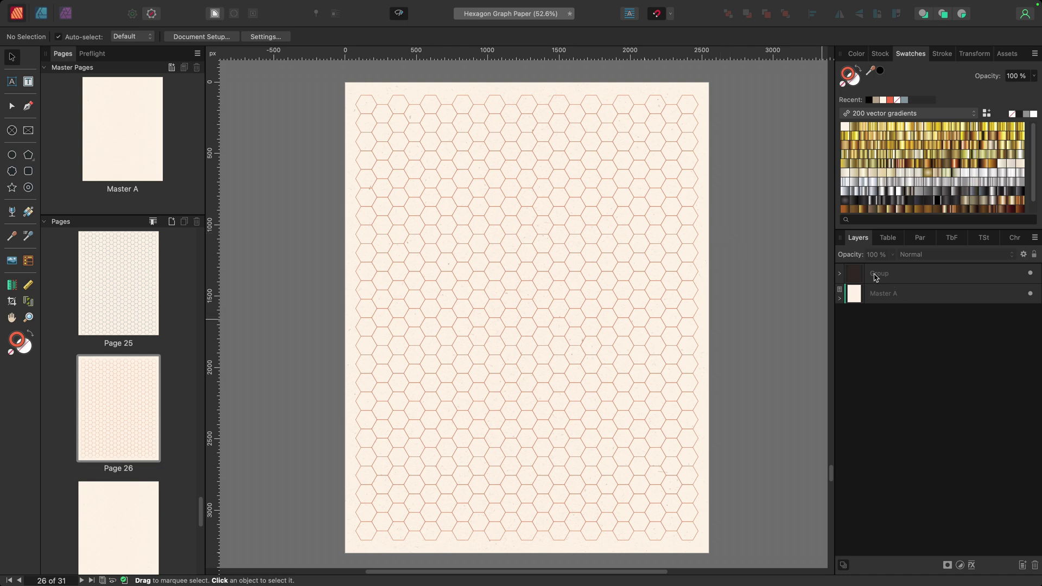
pyautogui.click(900, 278)
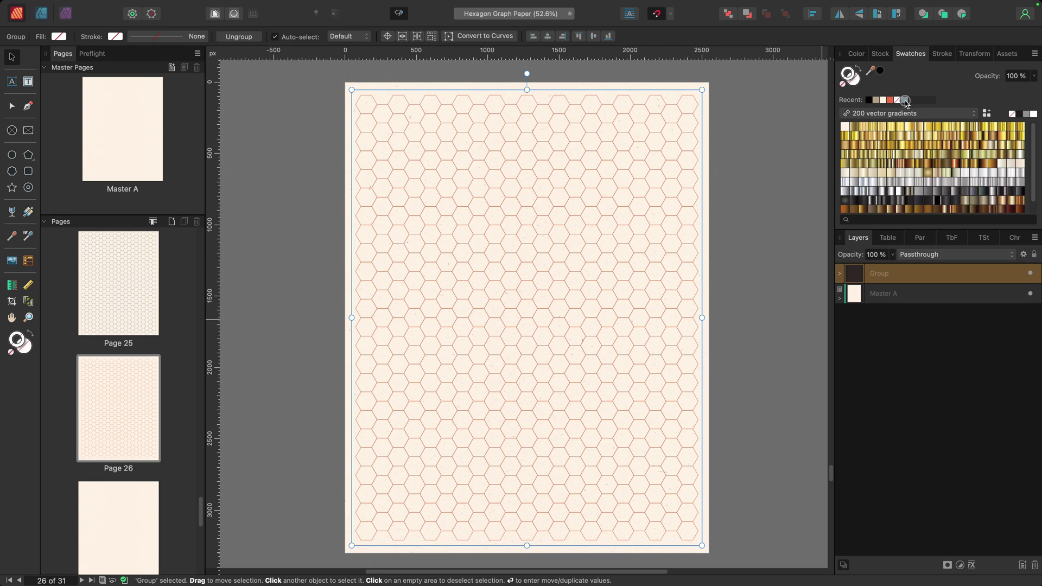
# Step: Give the hexagon group a grey-blue stroke at 1 pt width, then deselect it
pyautogui.click(905, 101)
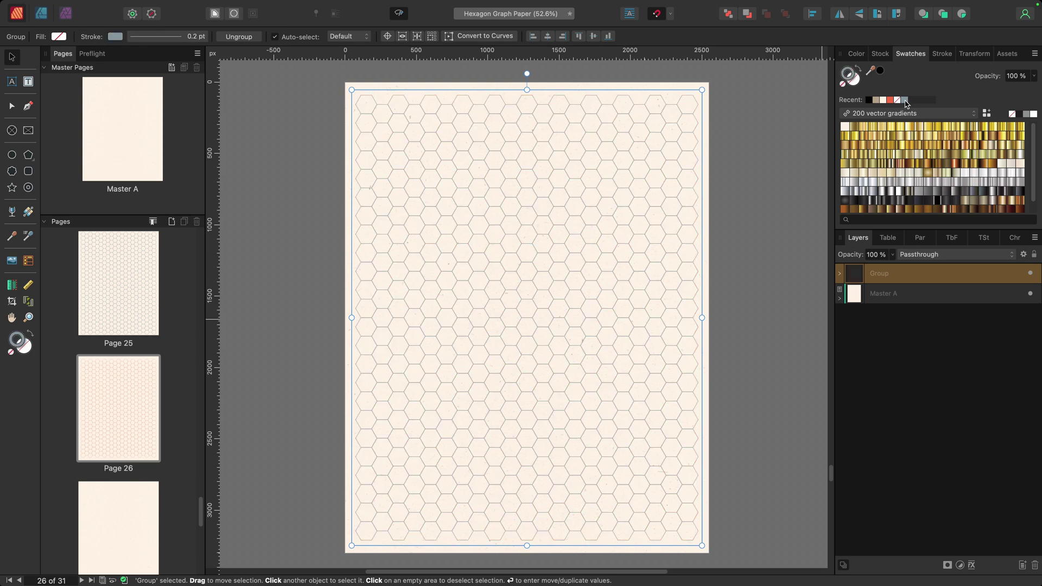
pyautogui.click(944, 54)
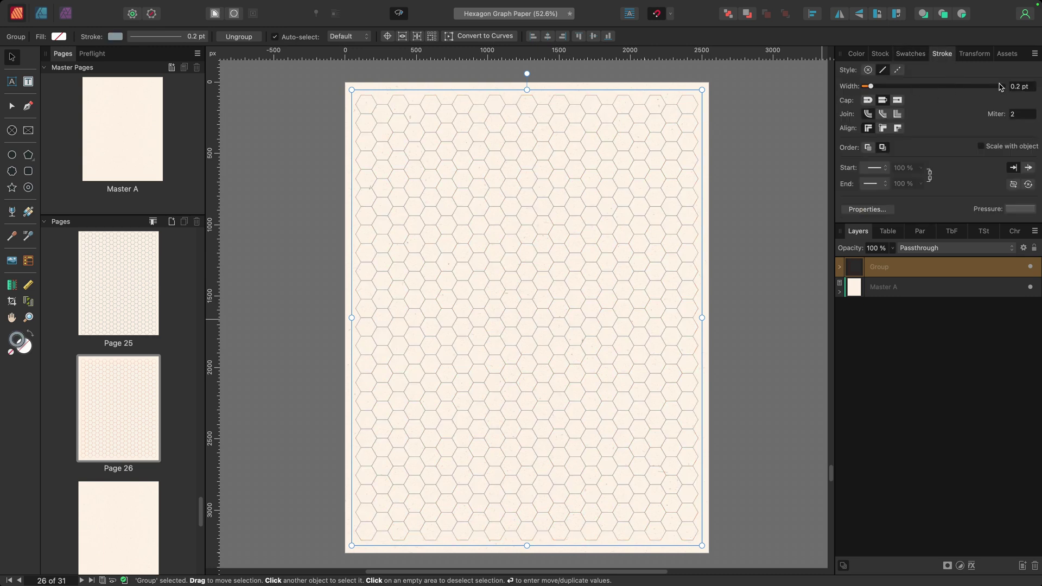
pyautogui.click(1022, 88)
pyautogui.write('2')
pyautogui.press('Tab')
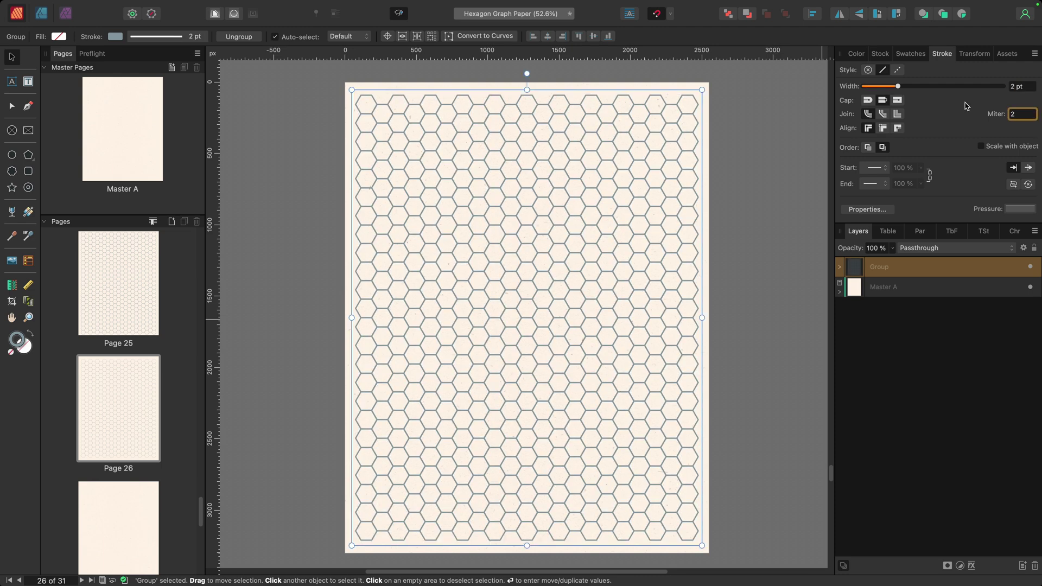
pyautogui.click(1022, 88)
pyautogui.write('1')
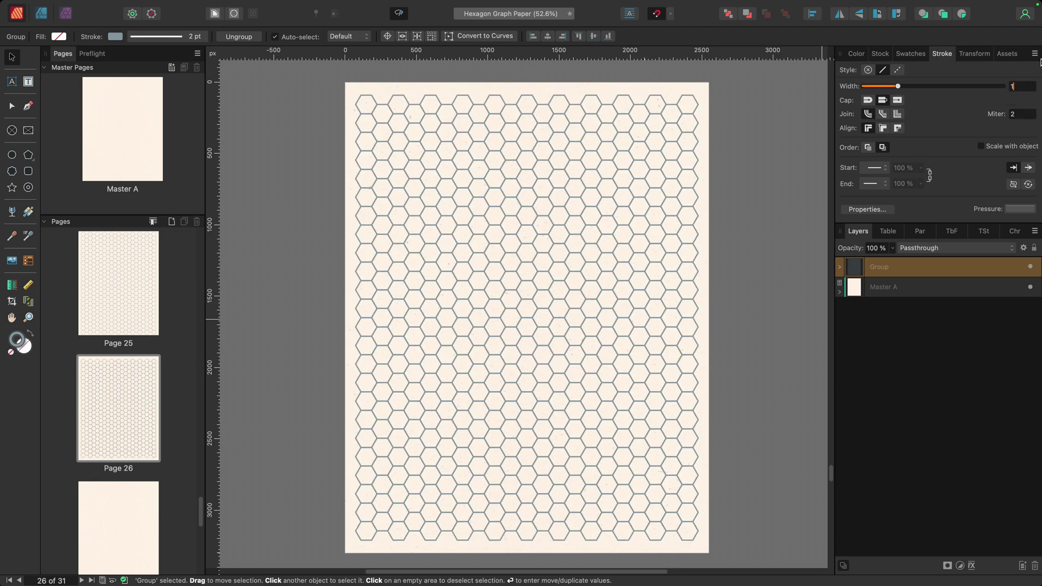
pyautogui.press('Tab')
pyautogui.click(293, 208)
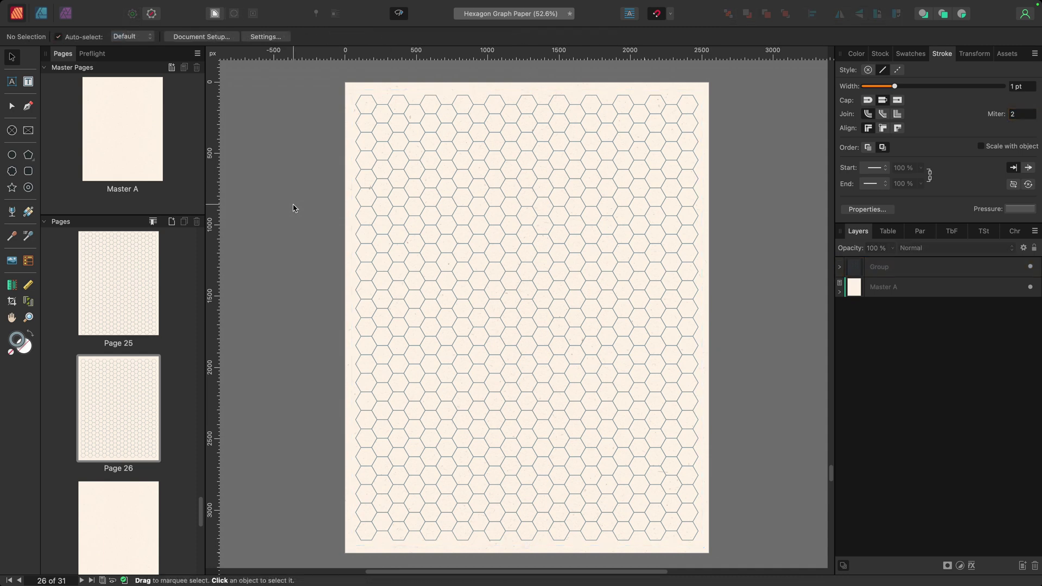